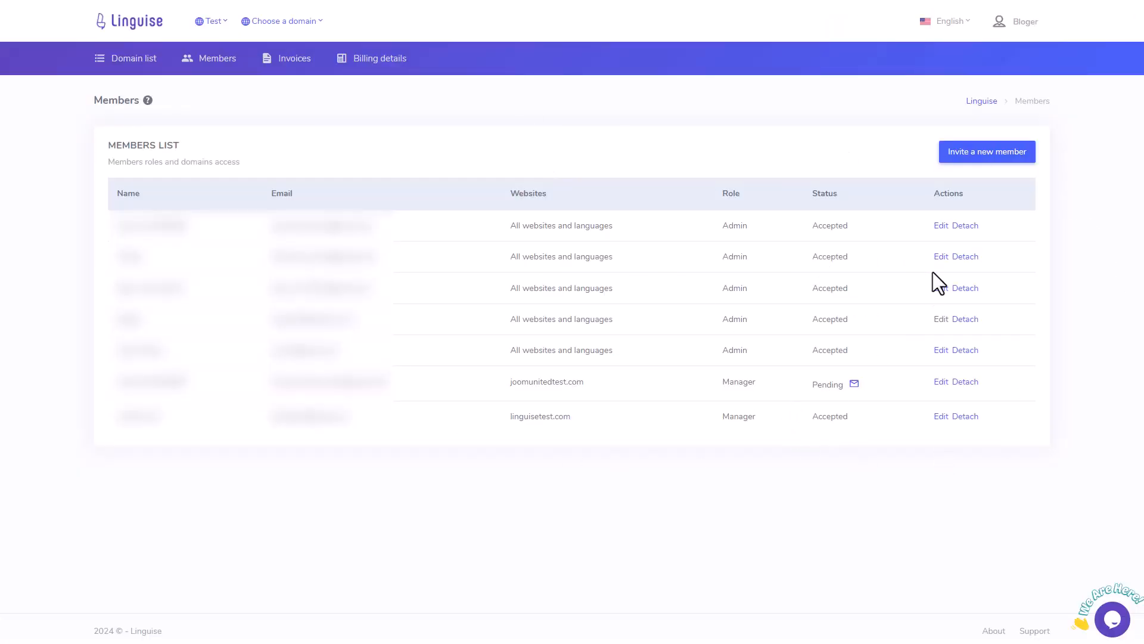
Step: Glance at the first member's details, then start a new member invitation with the invitee's e-mail address
click(943, 230)
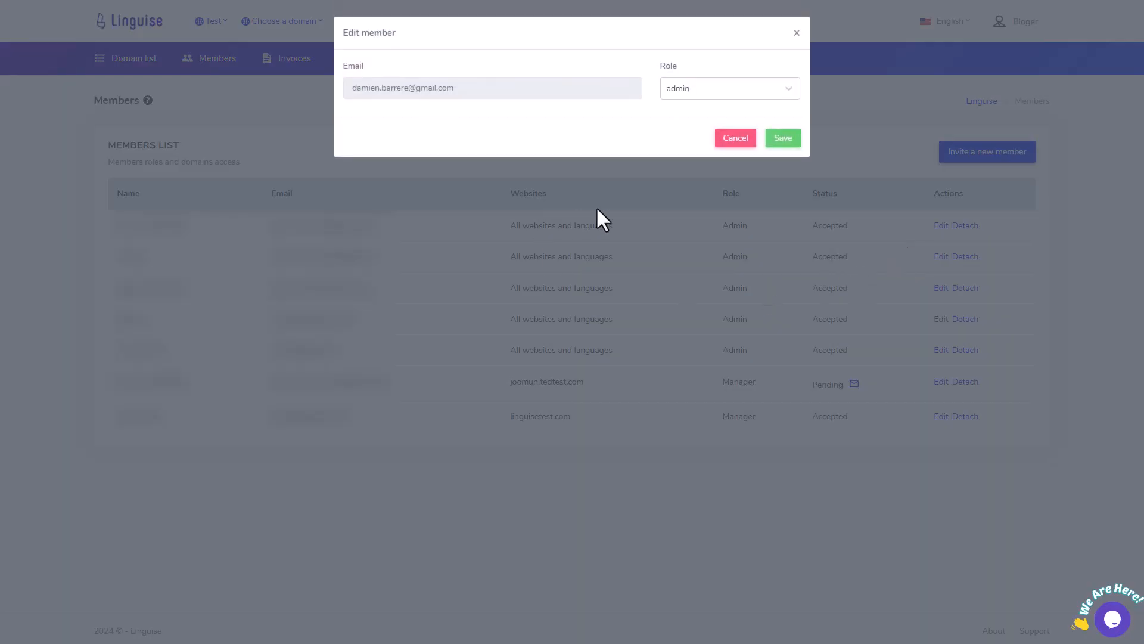
click(652, 249)
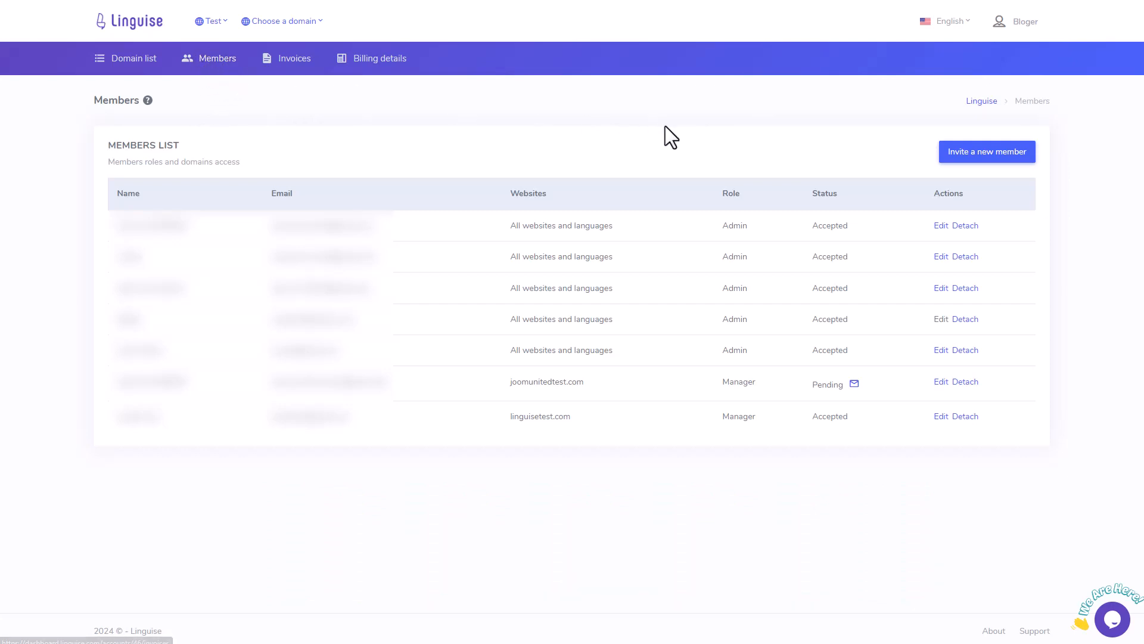
click(986, 156)
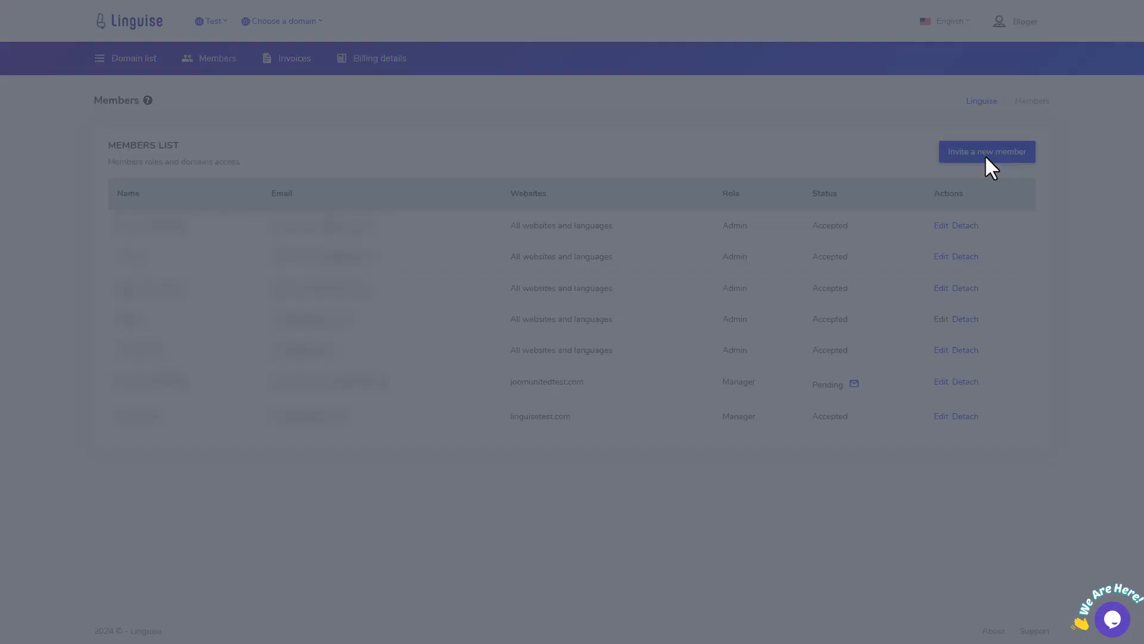
text(123)
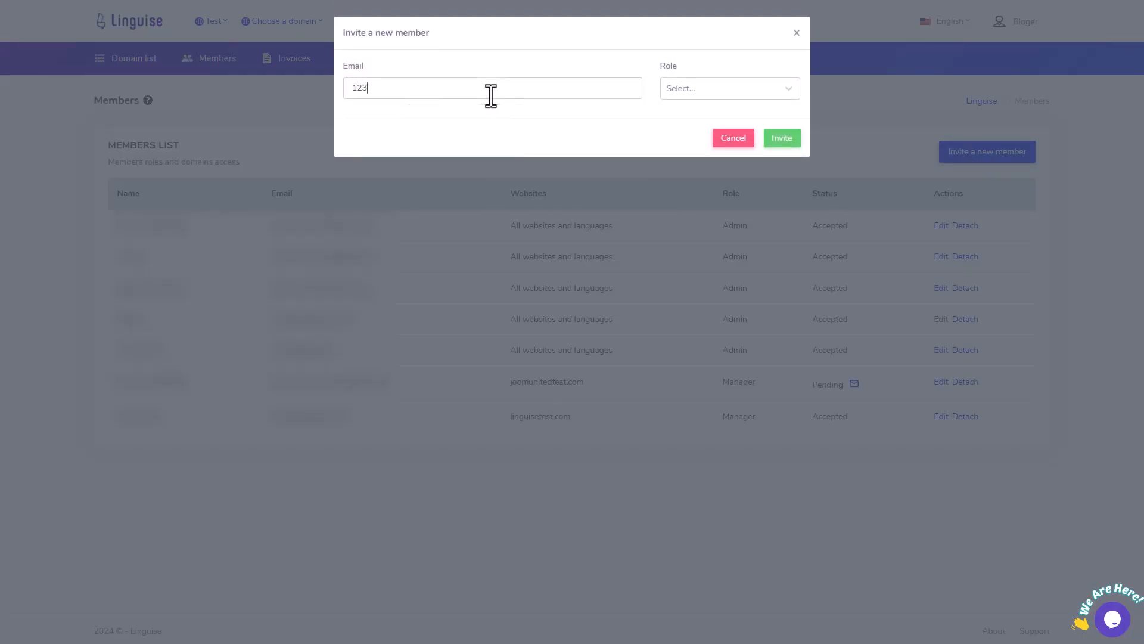
text(@gmail.com)
Step: Set the invitee's role to manager and assign the joomunitedtest.com website
click(724, 96)
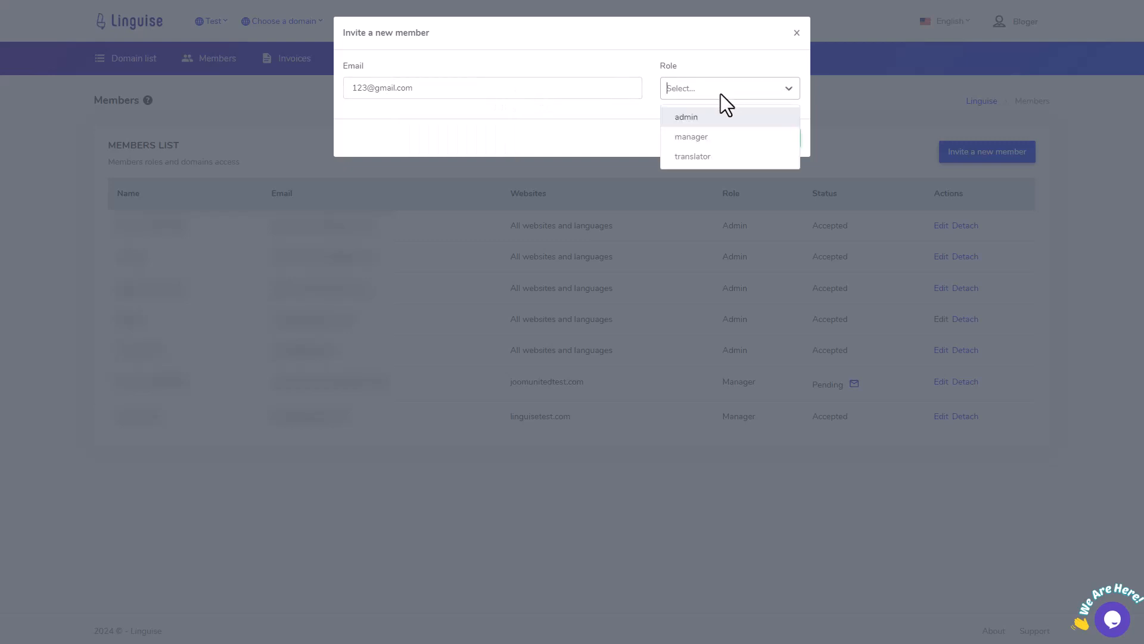
click(691, 119)
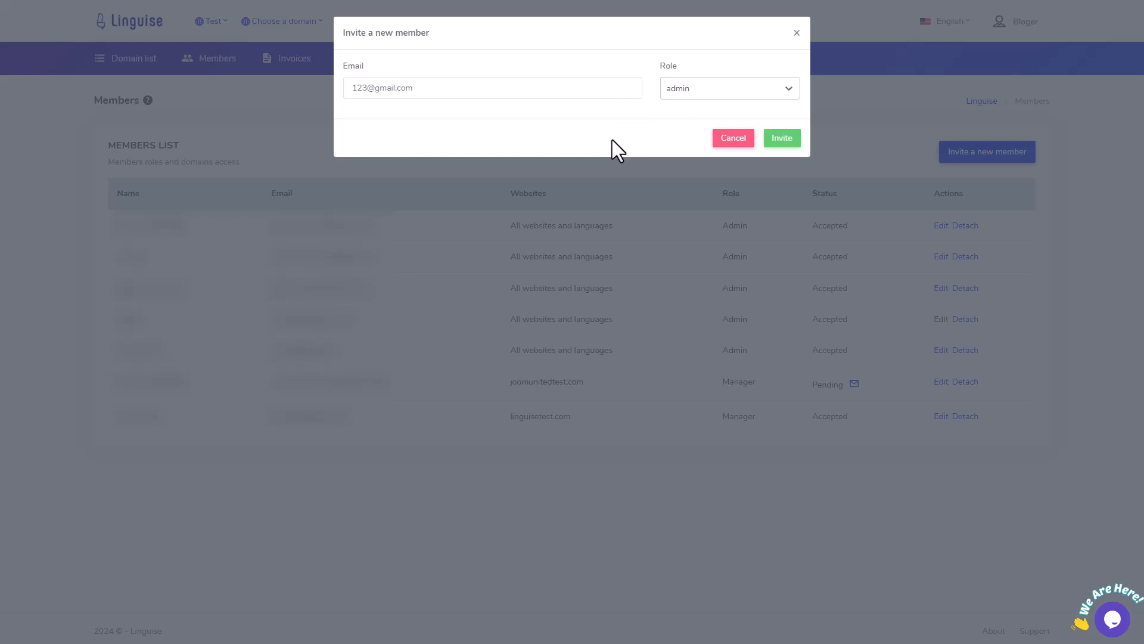
click(683, 89)
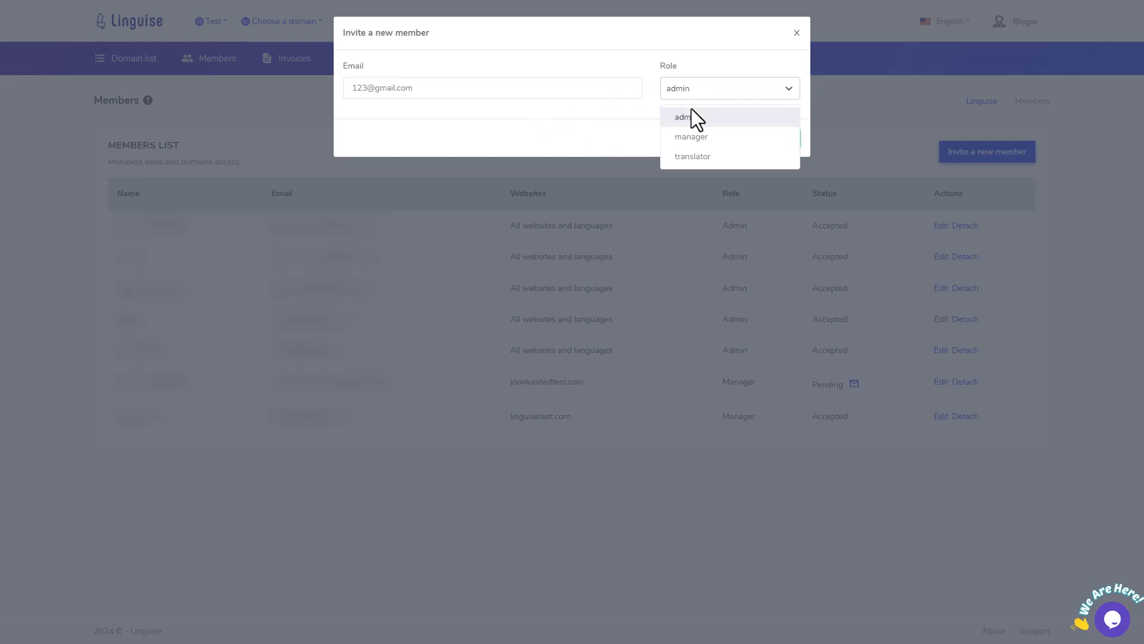
click(693, 142)
click(489, 130)
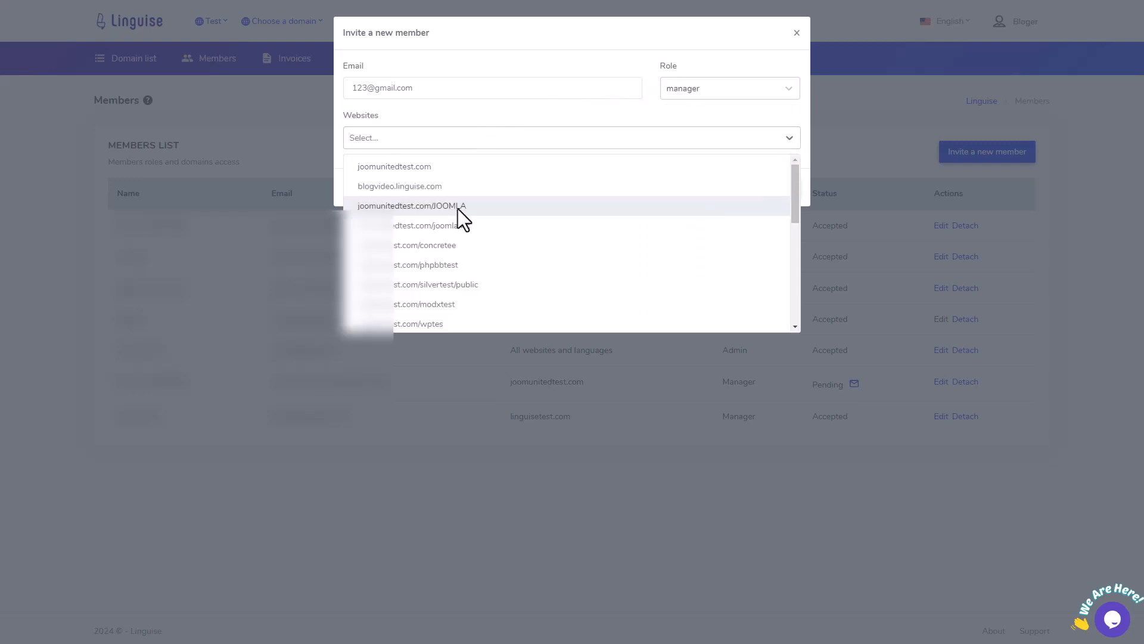
scroll(465, 211, down, 5)
scroll(600, 298, up, 5)
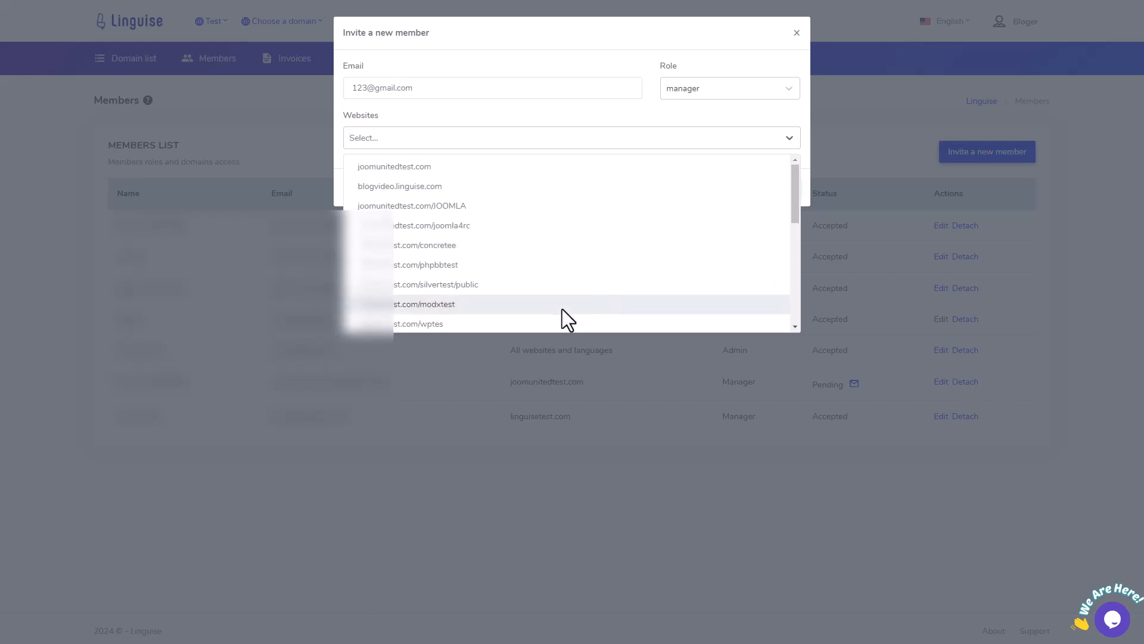
scroll(595, 270, up, 1)
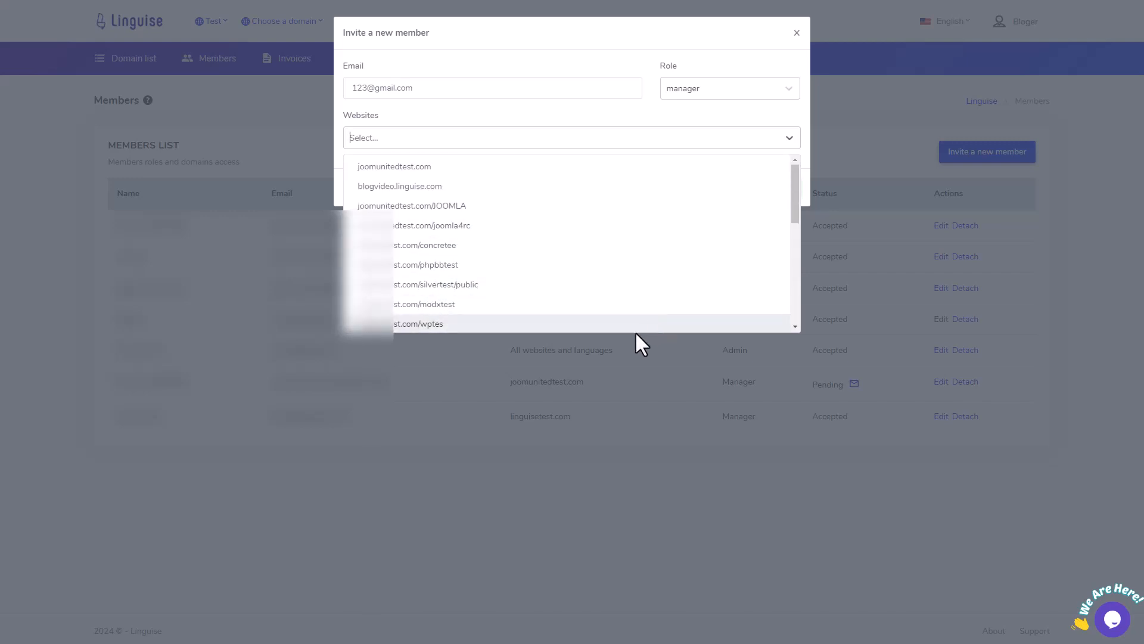
click(627, 168)
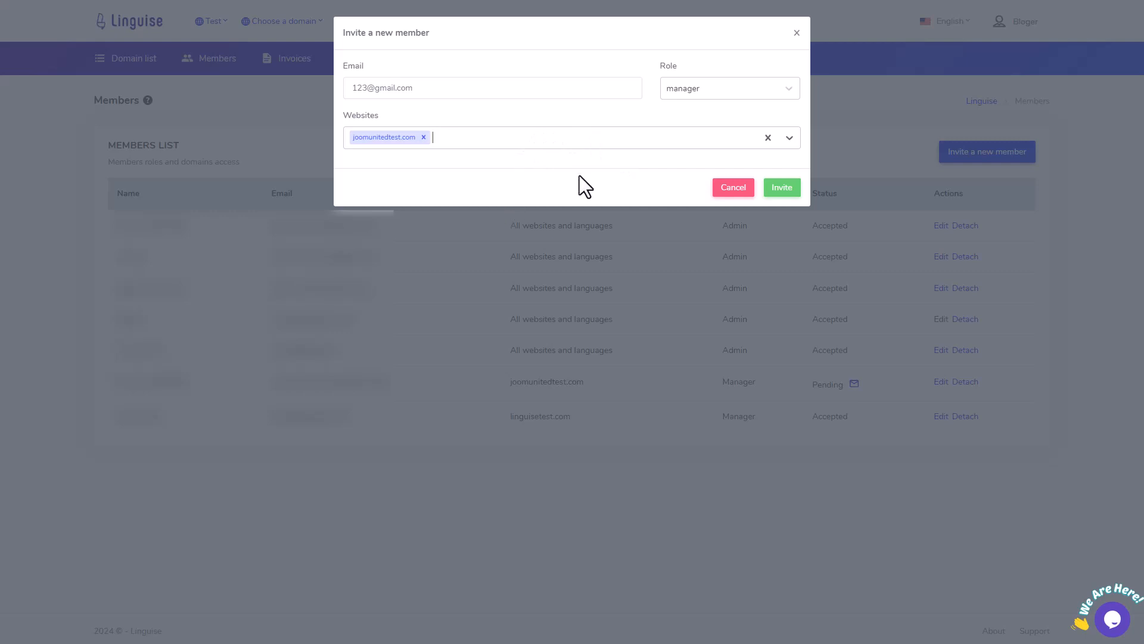
Step: Change the role to translator and add Japanese and Vietnamese as the member's languages
click(728, 89)
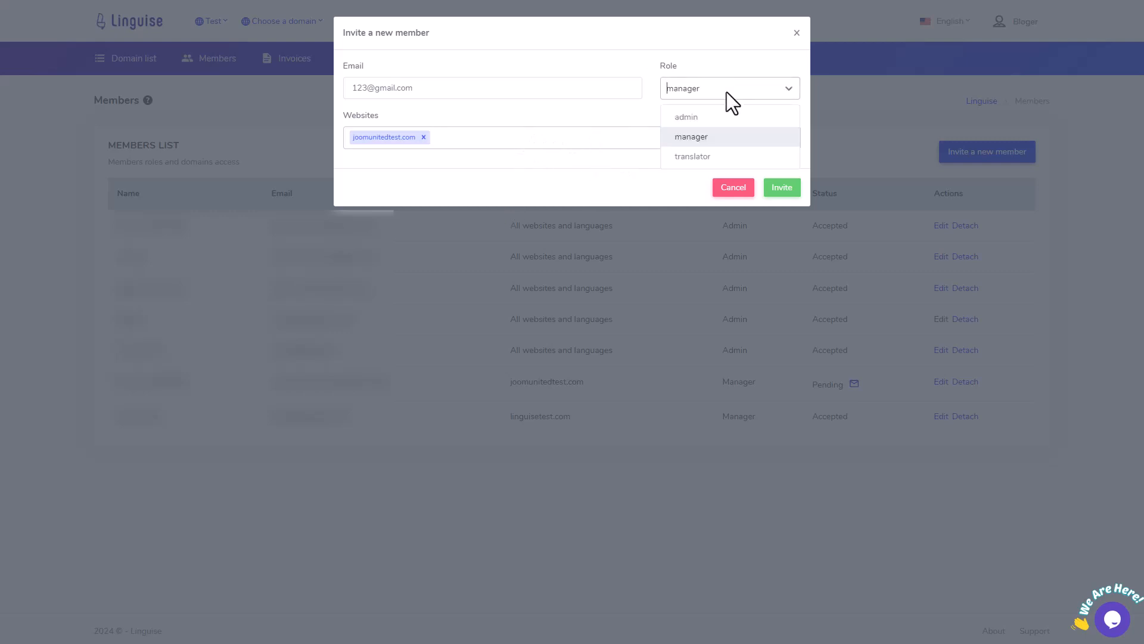
click(690, 157)
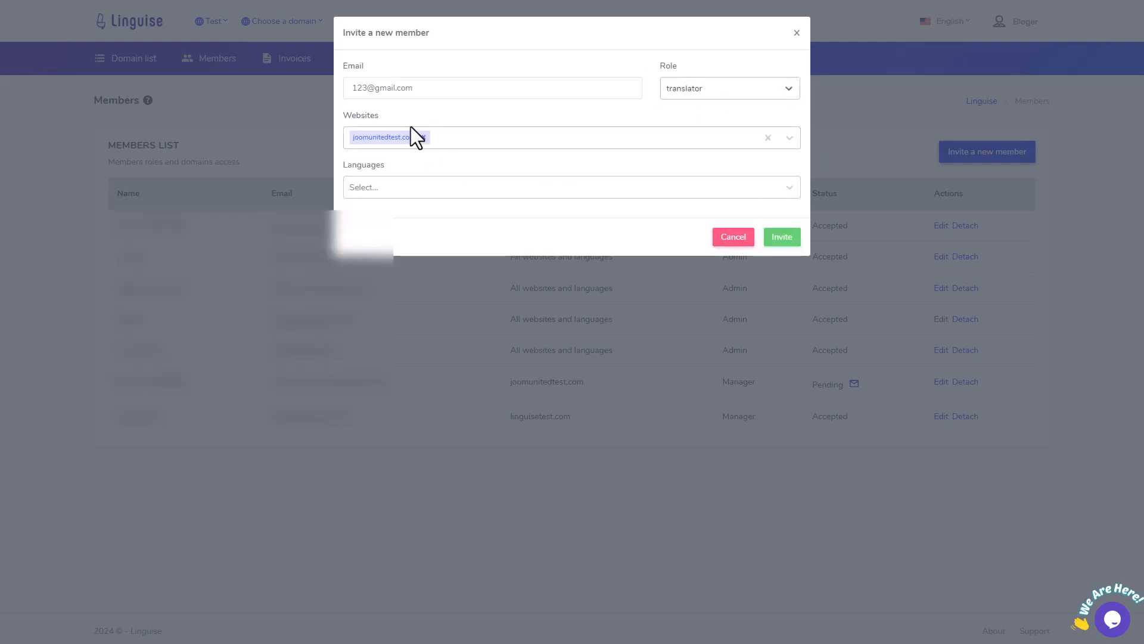
click(396, 188)
click(395, 263)
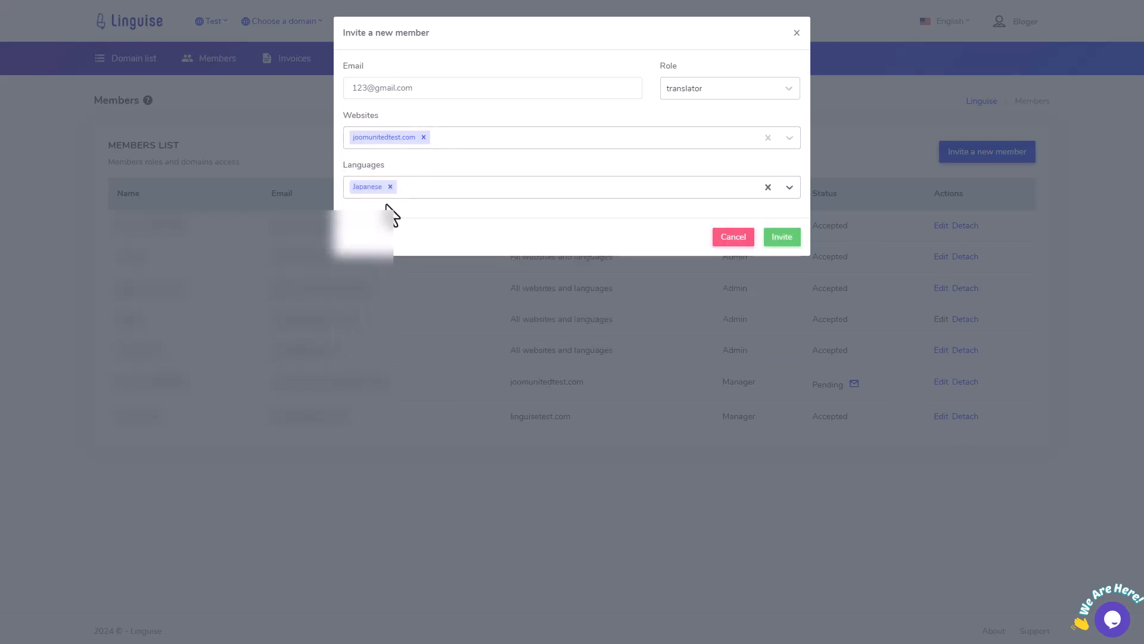
click(435, 190)
click(412, 298)
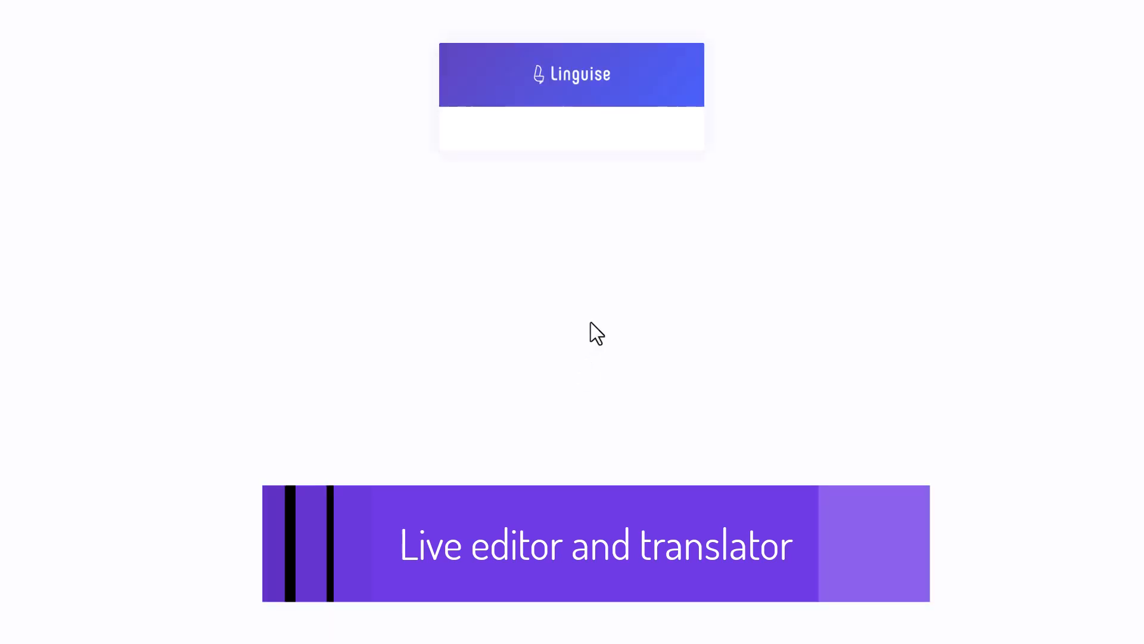
Step: Log in, launch the Live Editor and translate the podcast website into German
click(572, 192)
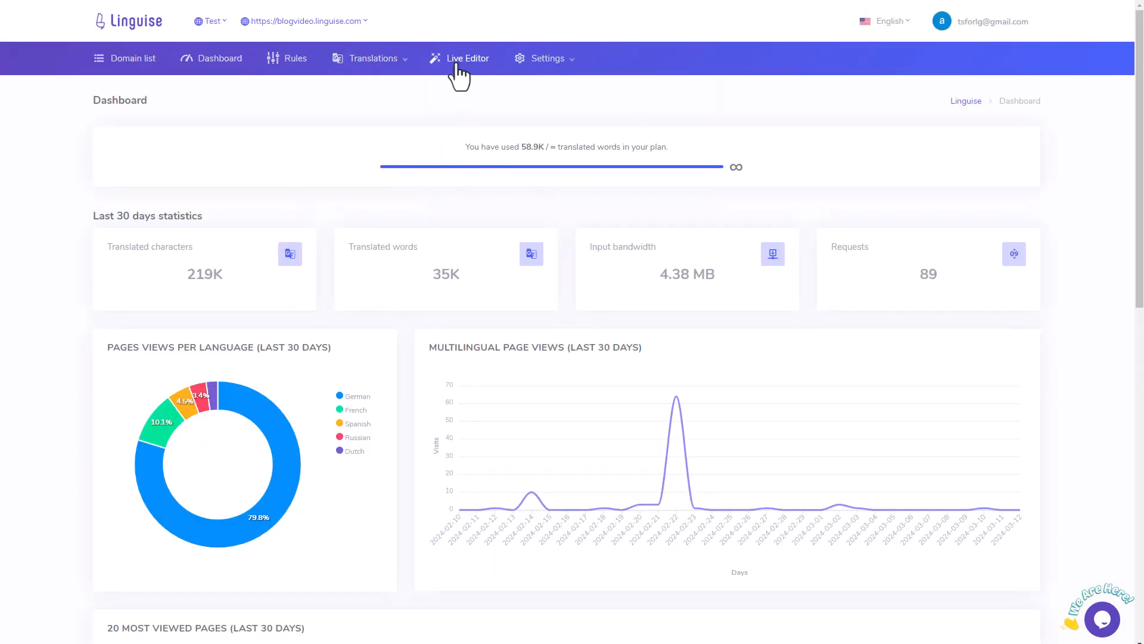
click(459, 60)
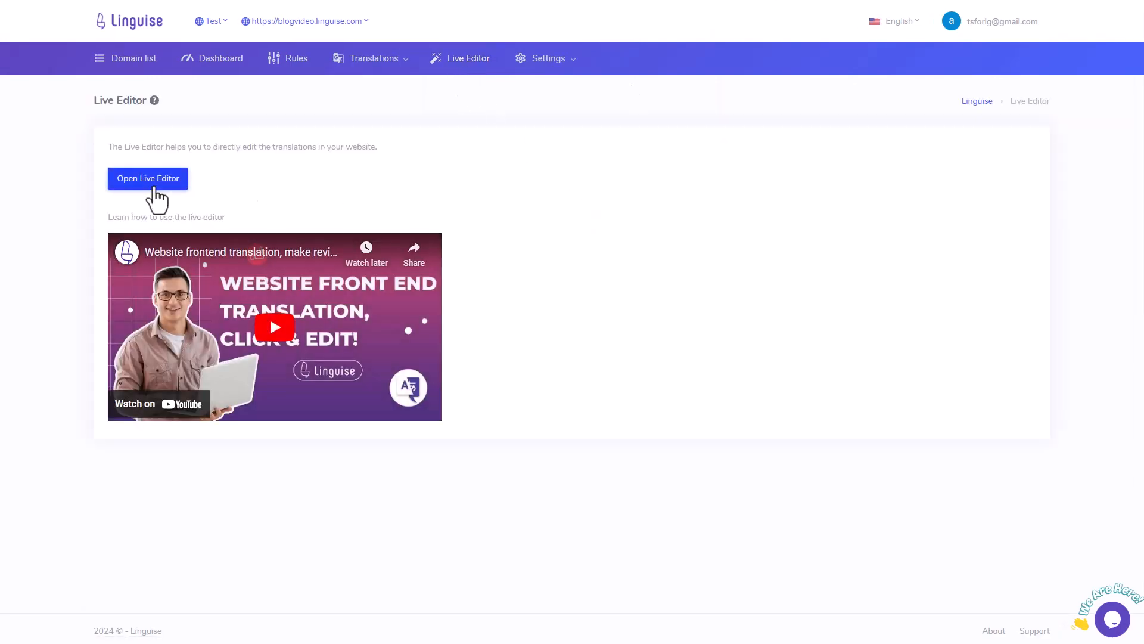
click(152, 186)
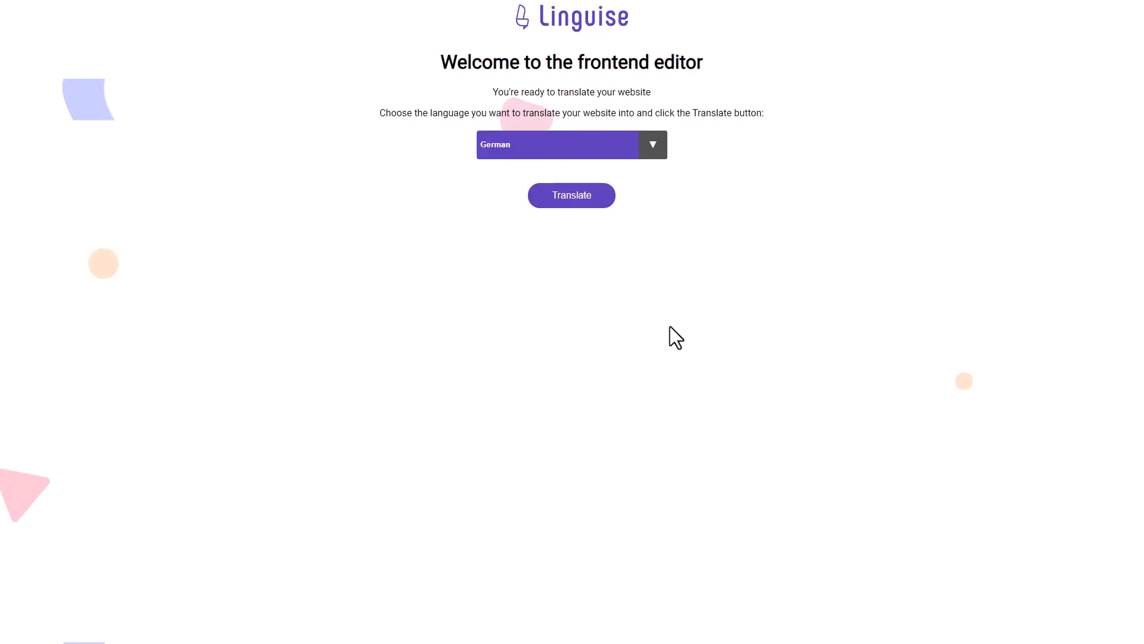
click(596, 149)
click(553, 146)
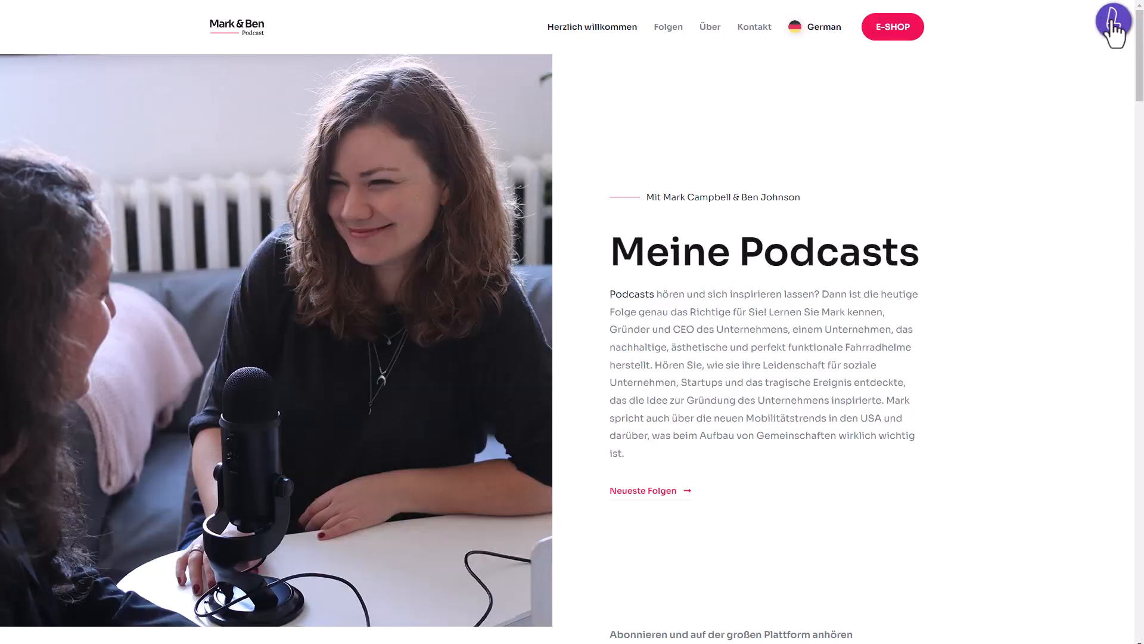
mouse_move(1111, 11)
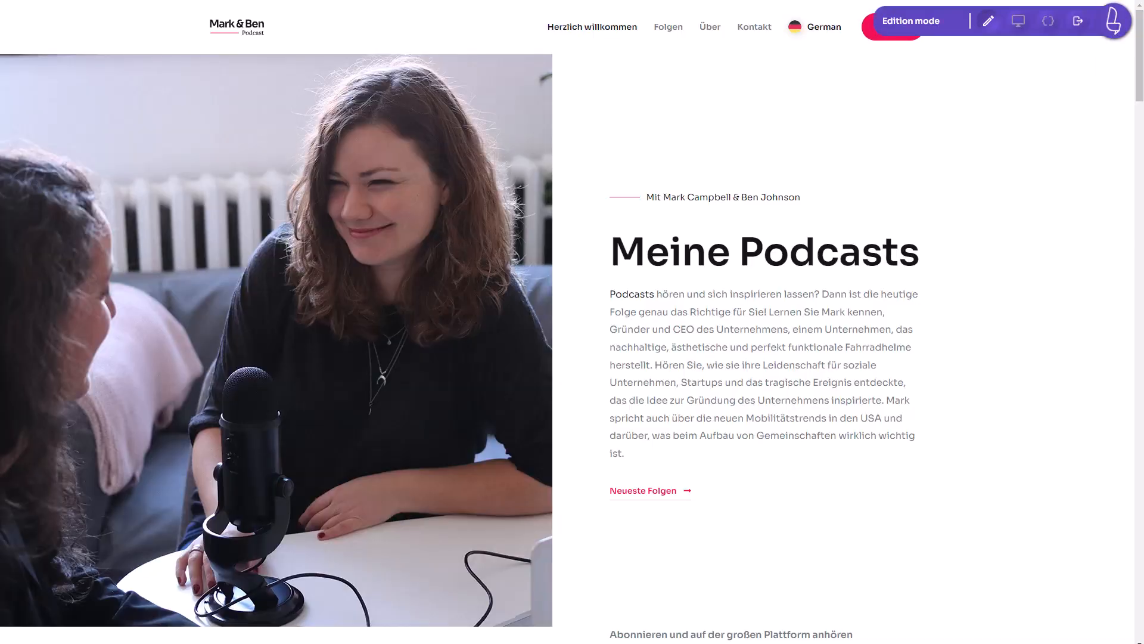
Step: In edit mode, change the German heading to 'Meine Podcasts 1 2' and save it
click(988, 21)
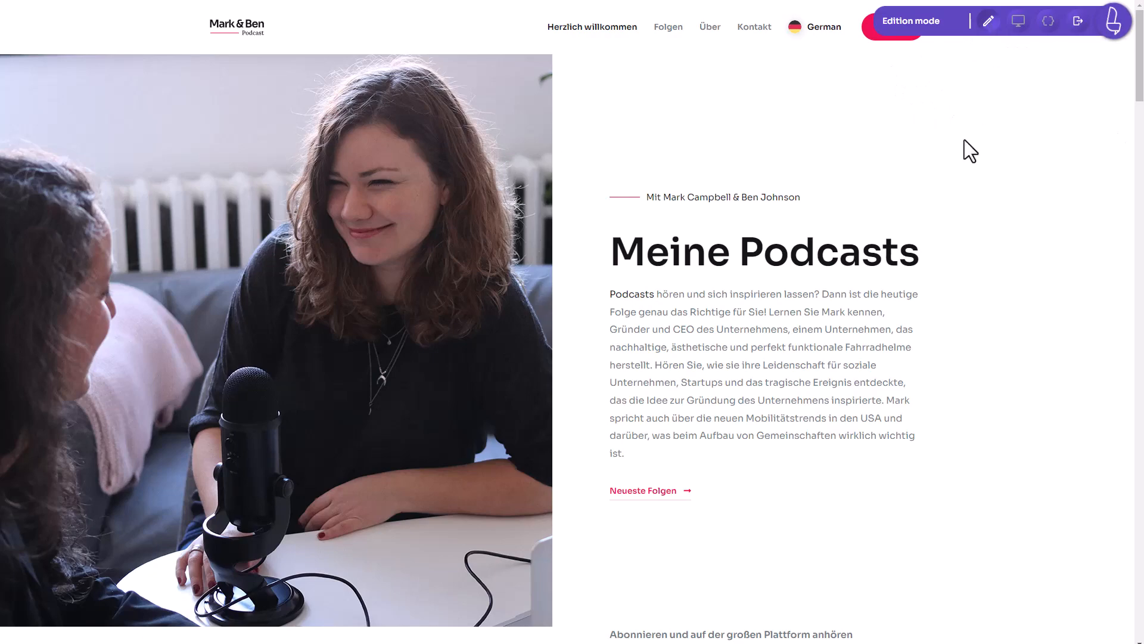
click(859, 262)
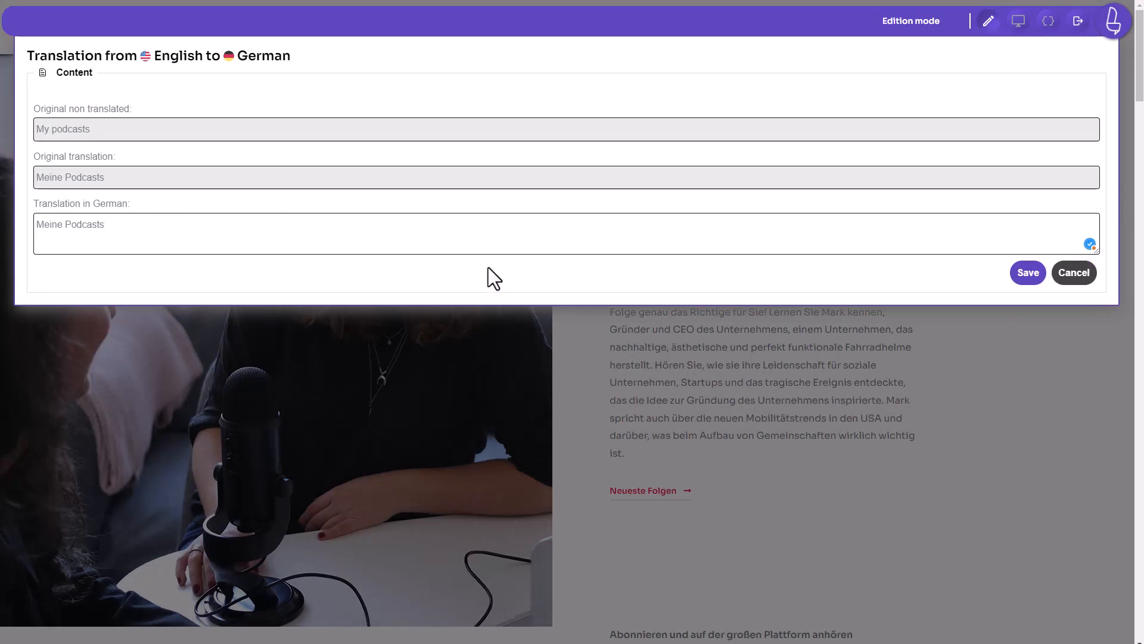
text(1 2)
click(1035, 275)
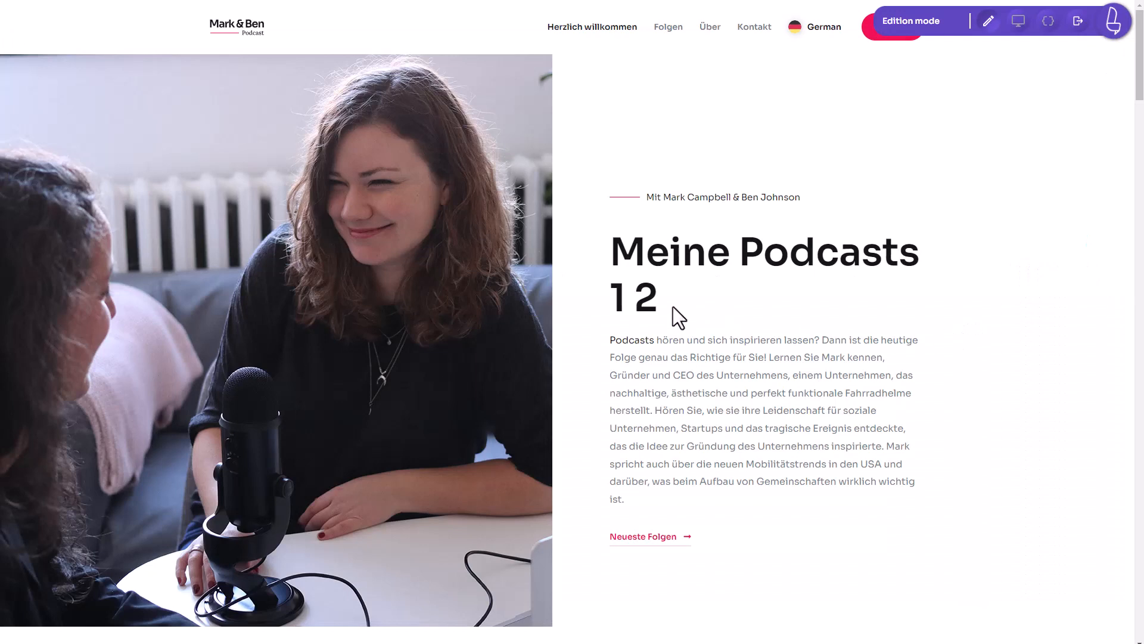
Step: Return to browsing, follow the Neueste Folgen link and open the page's meta tag translations
click(1018, 24)
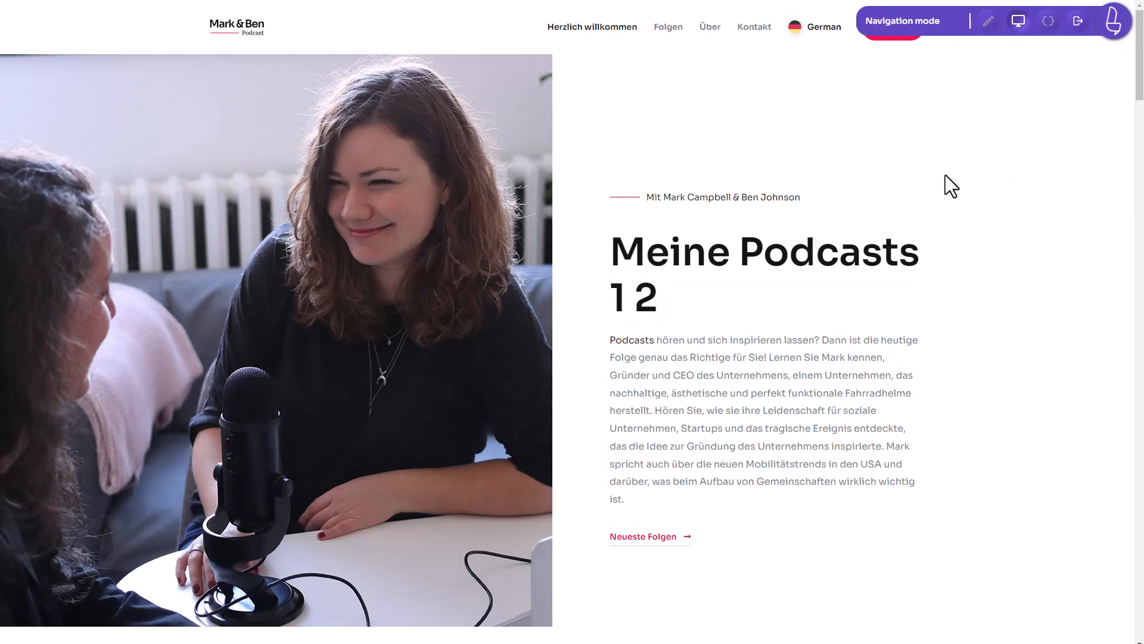
scroll(918, 221, down, 5)
click(669, 243)
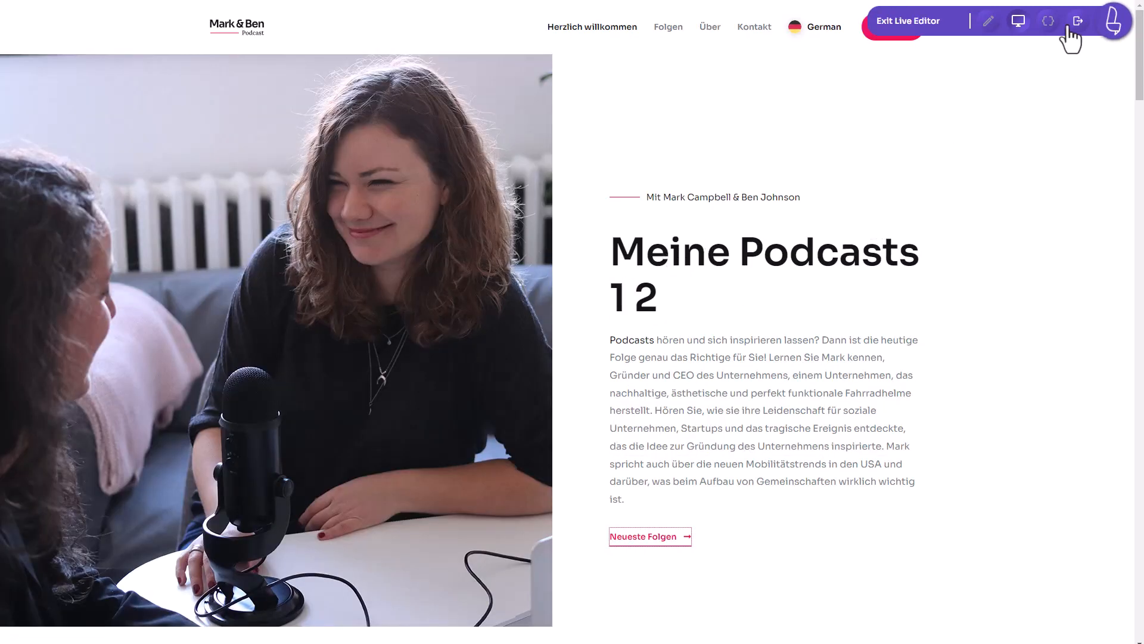
click(1049, 23)
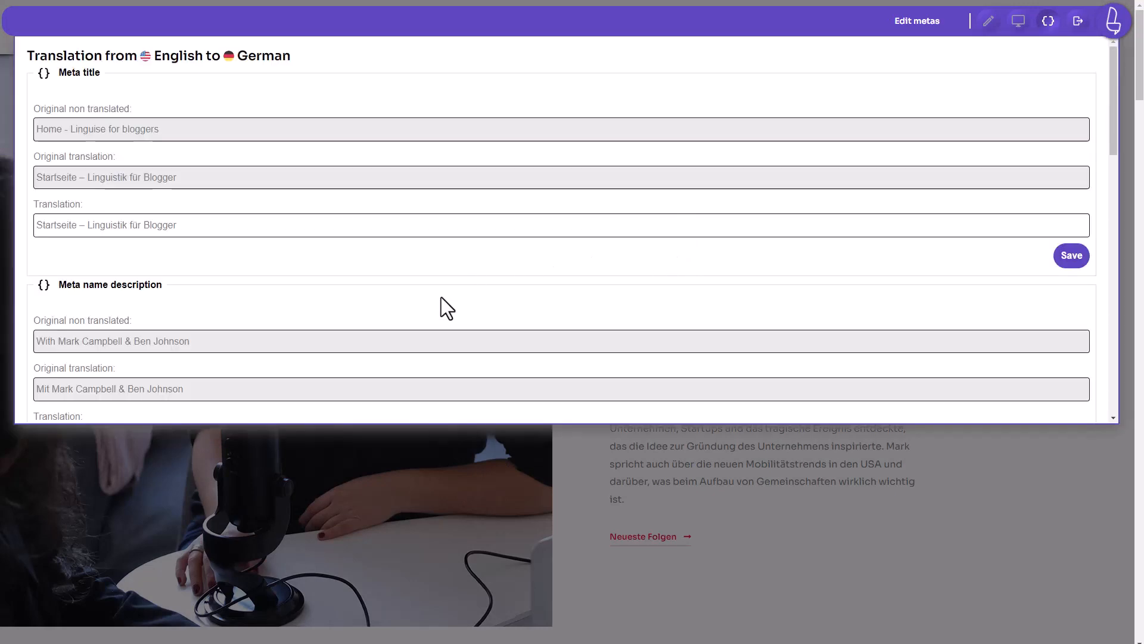
Step: Scroll through the English-to-German meta fields and select the Meta title translation field
scroll(441, 297, down, 10)
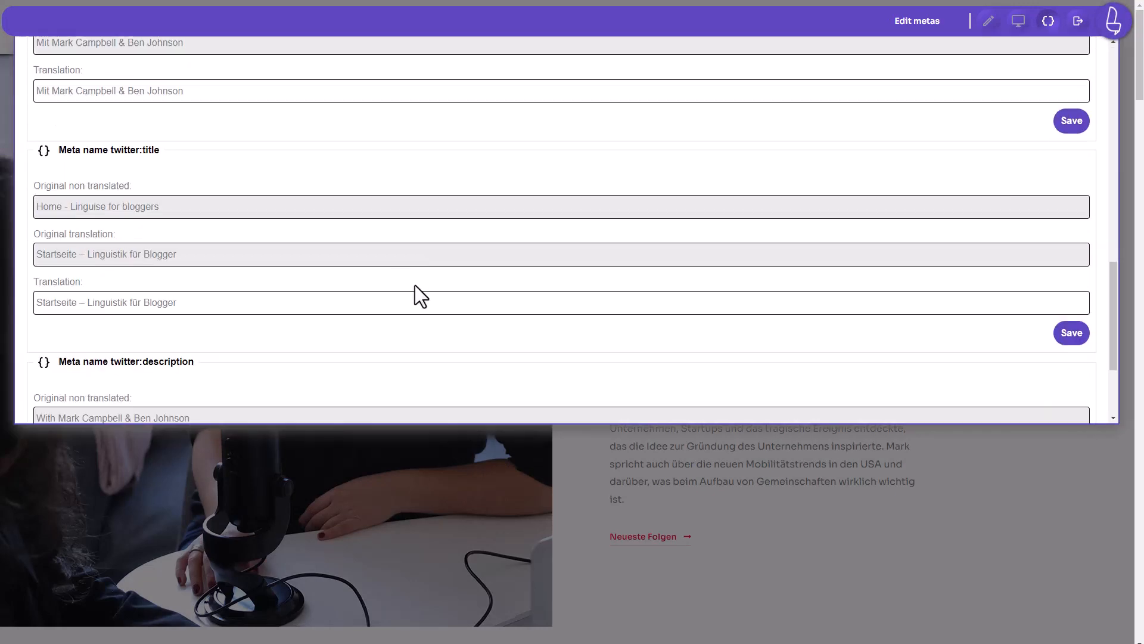
scroll(394, 191, down, 3)
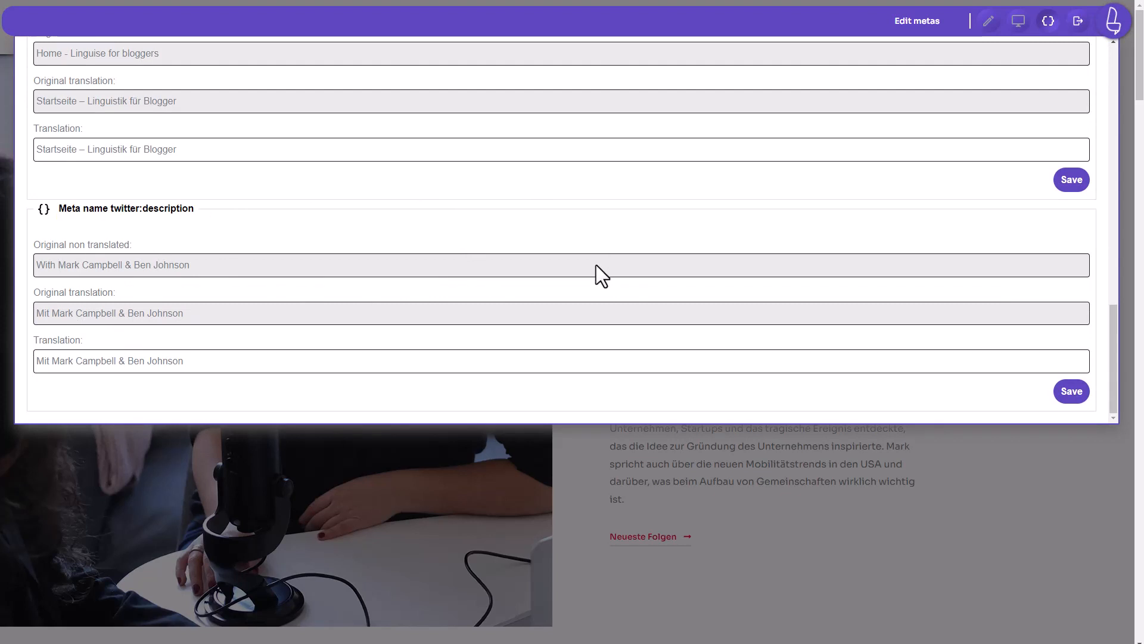
scroll(596, 266, up, 13)
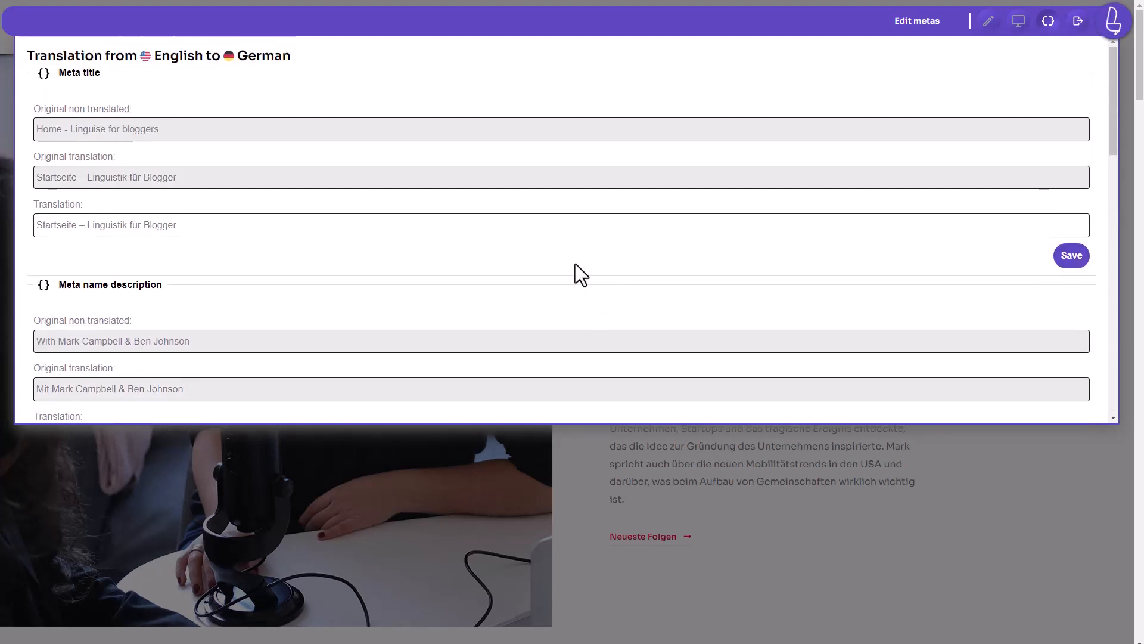
click(543, 223)
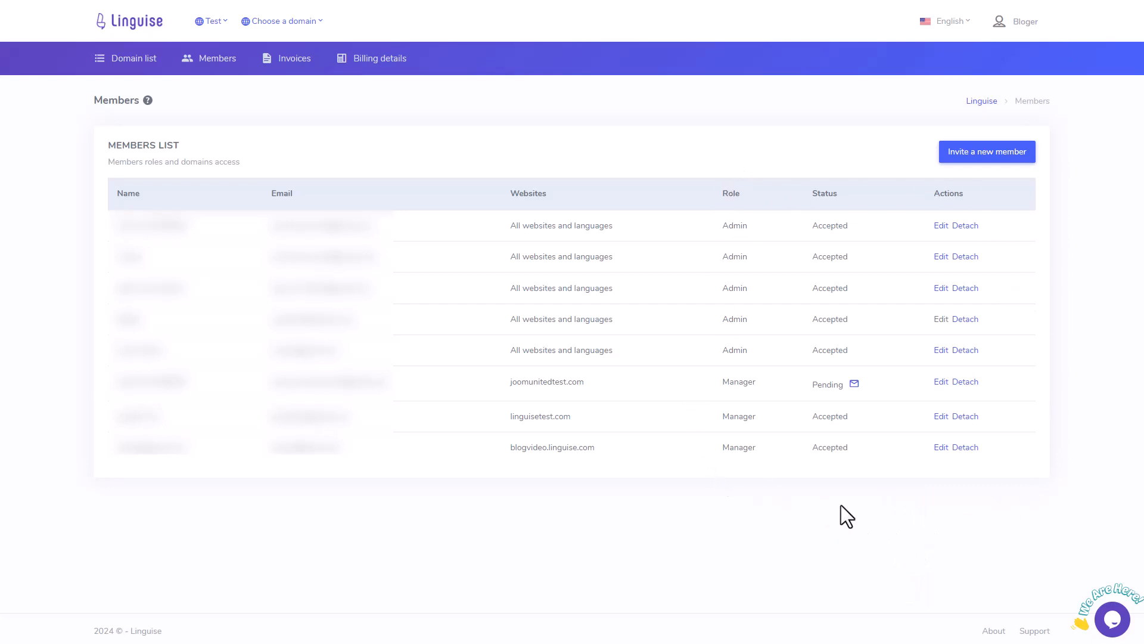
Step: Try the last member's role as translator, then admin, then back to manager, and close without saving
click(939, 449)
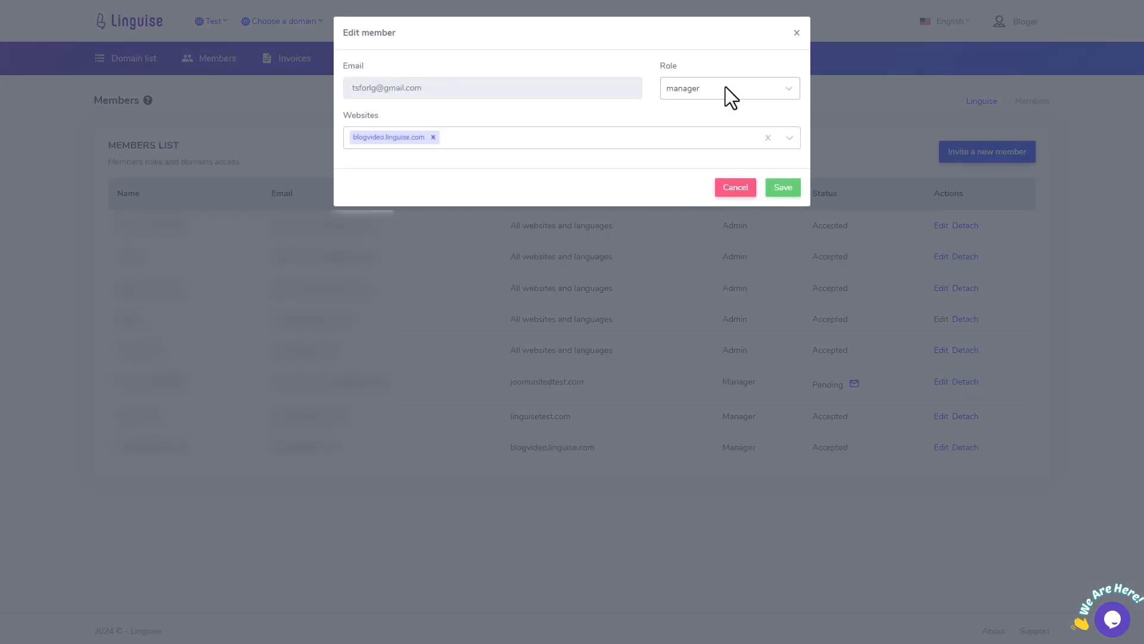
click(729, 91)
click(702, 156)
click(718, 90)
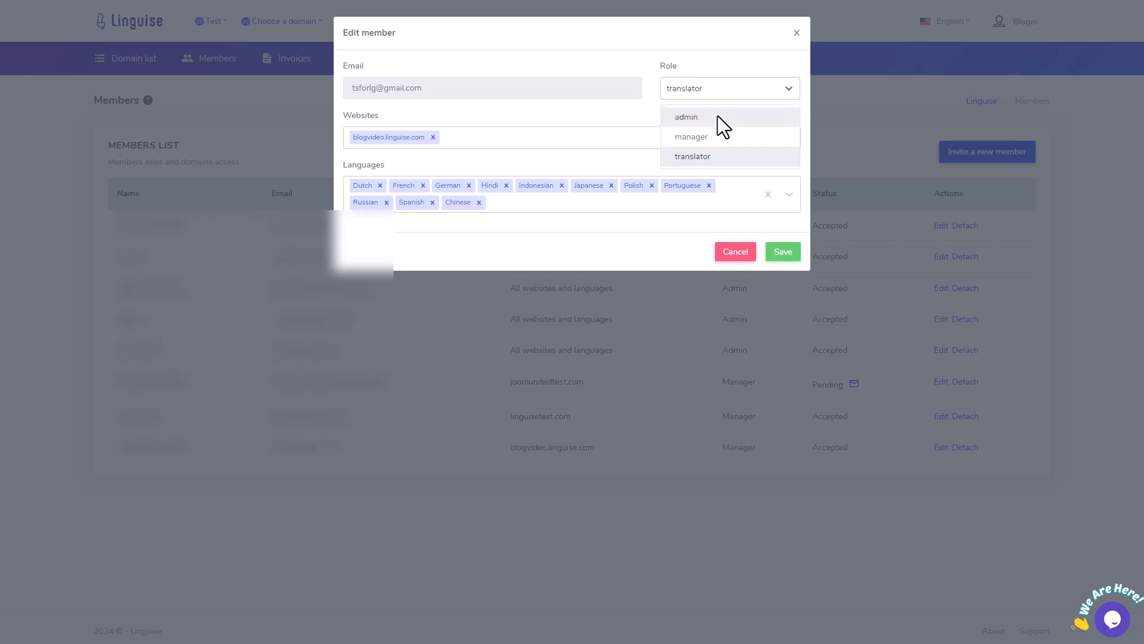
click(718, 117)
click(720, 93)
click(694, 136)
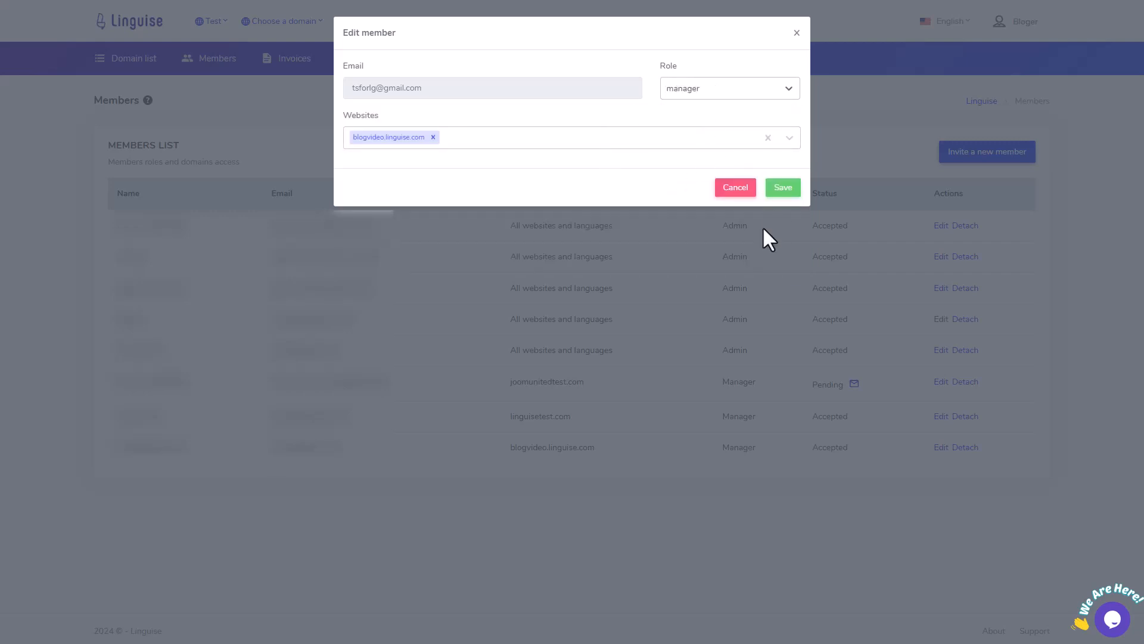
click(796, 33)
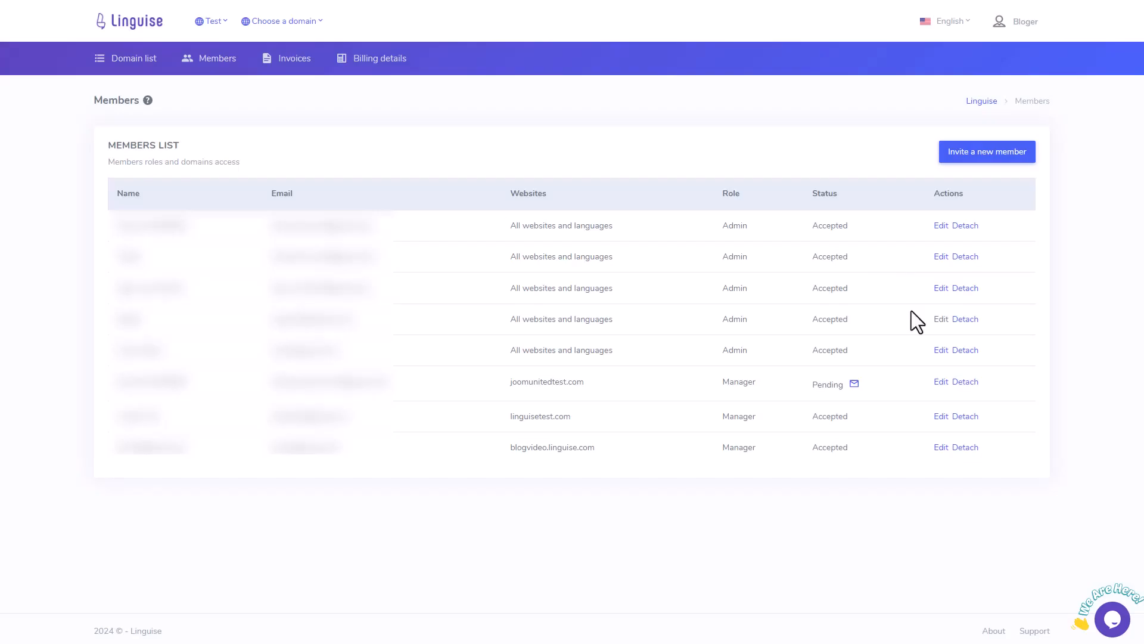
Step: Cancel detaching the last member and open the user account menu
click(965, 447)
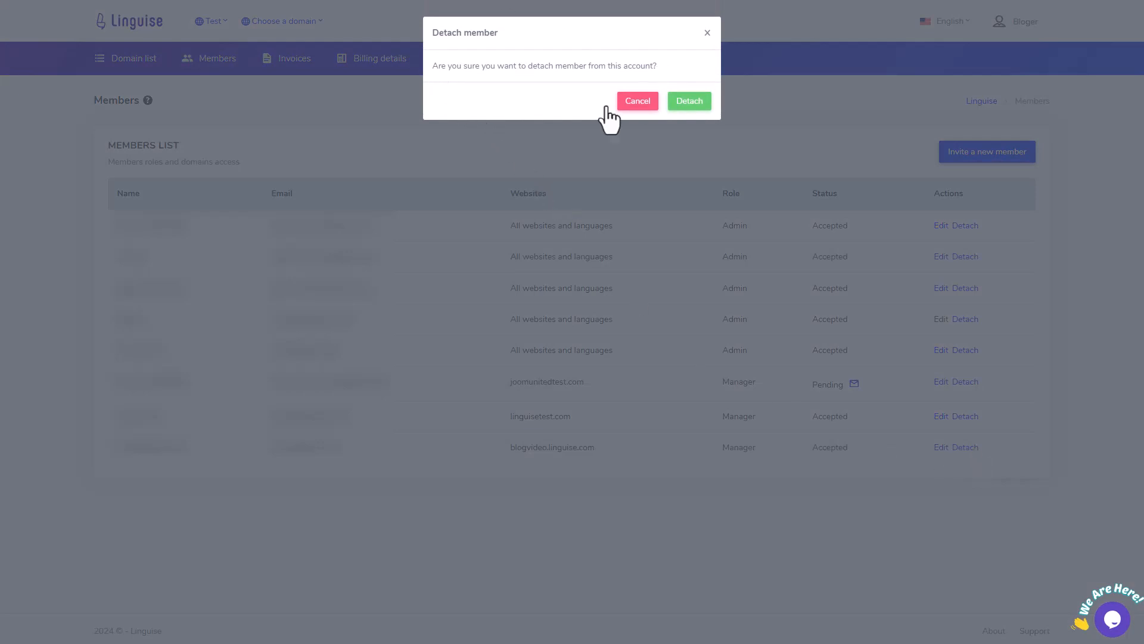
click(638, 105)
click(1026, 30)
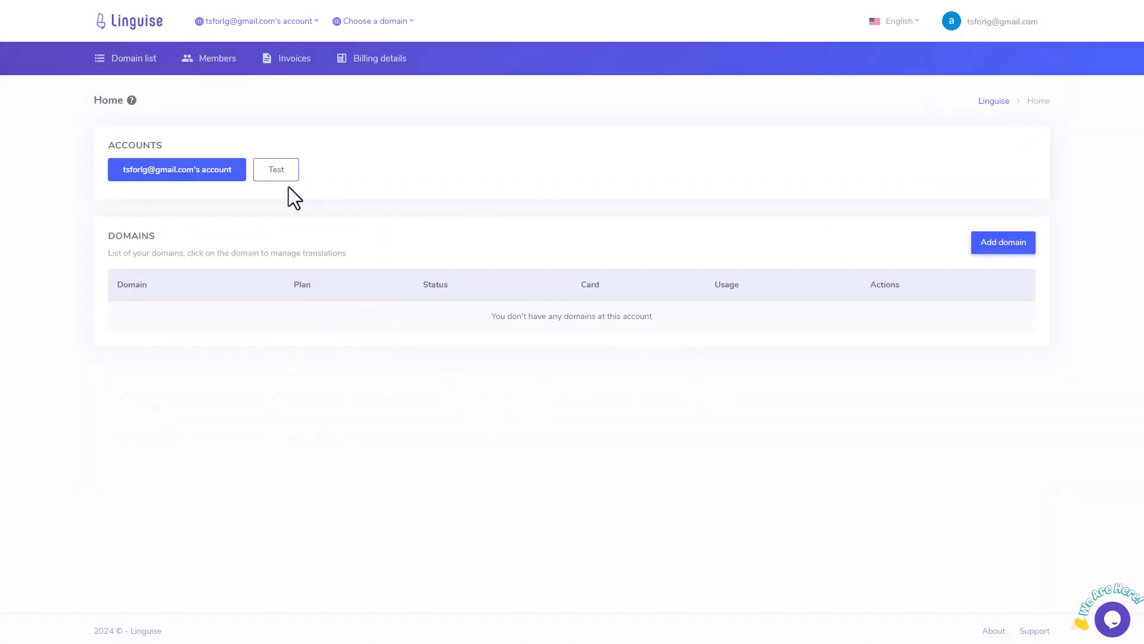
Step: Pick Test from the account list and open the blogvideo.linguise.com domain's dashboard
click(253, 22)
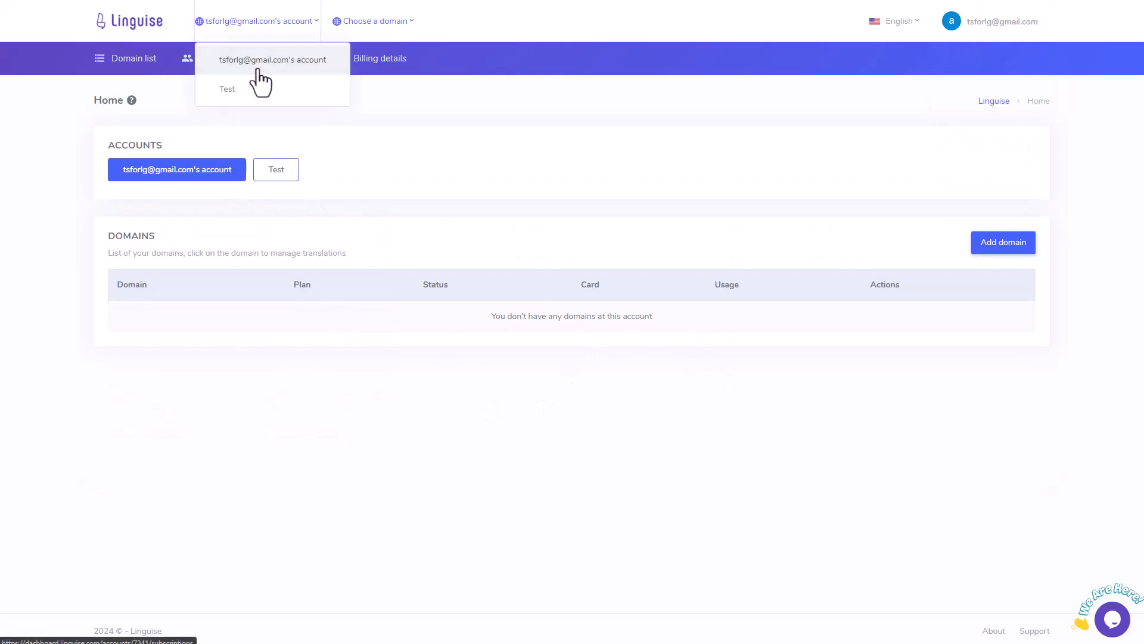
click(256, 67)
click(264, 30)
click(241, 89)
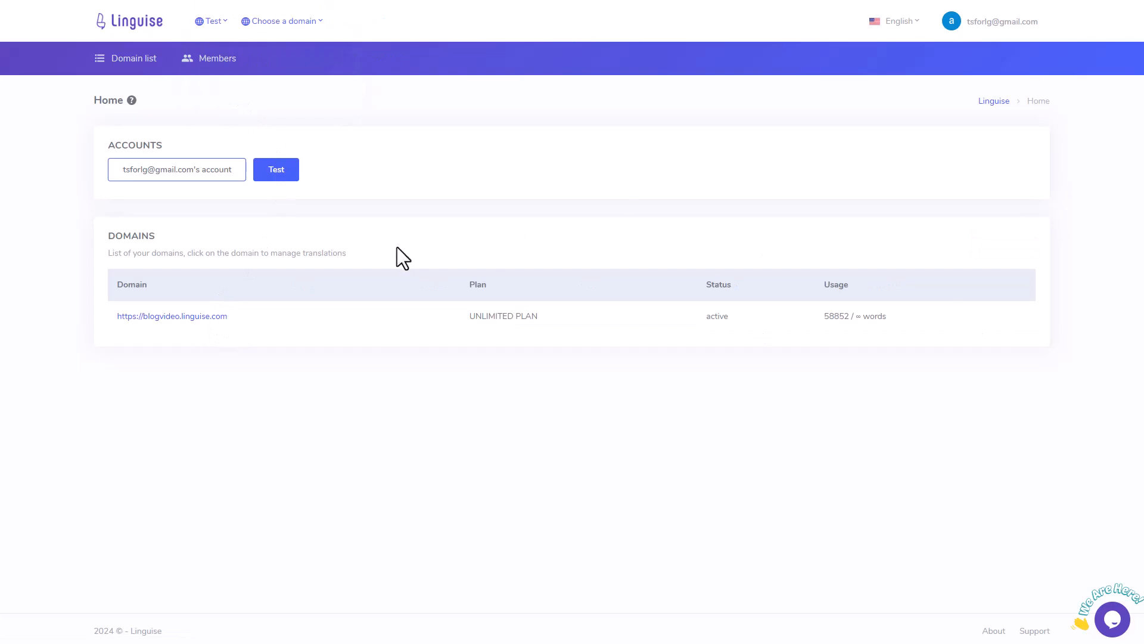
click(190, 316)
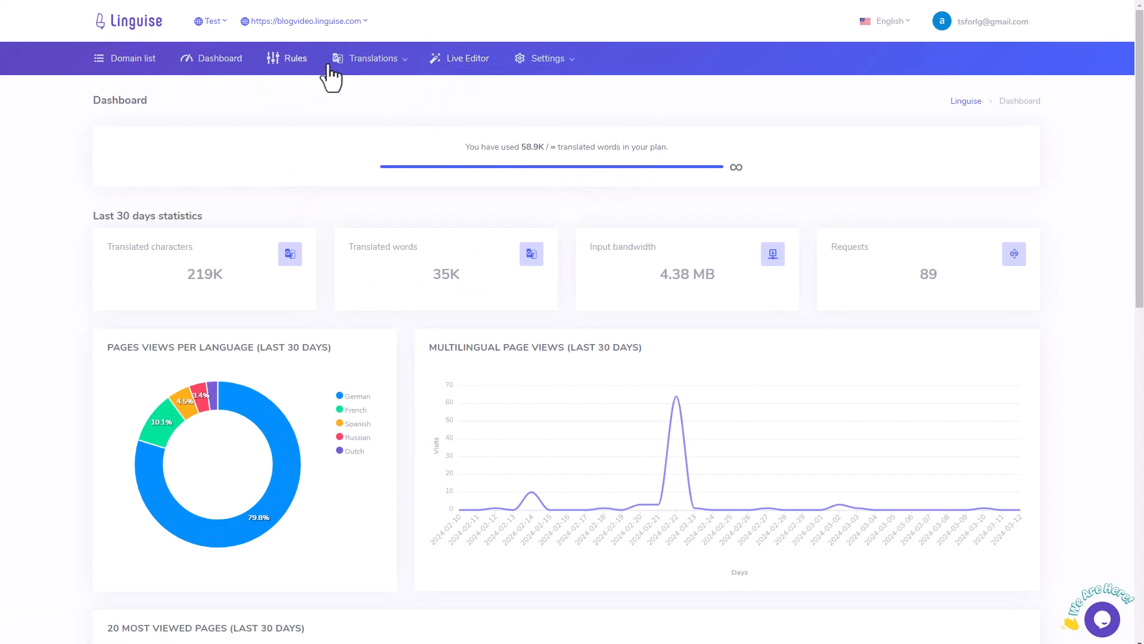
Step: Open the domain's Rules list, then start a new rule and scroll through its form
click(291, 62)
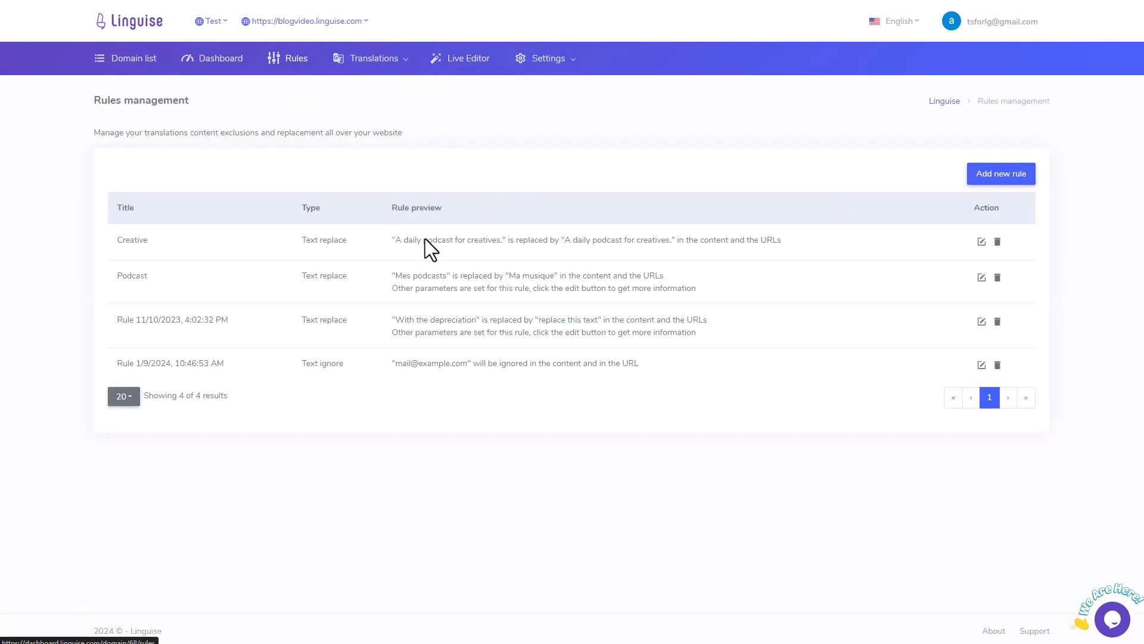
click(1004, 175)
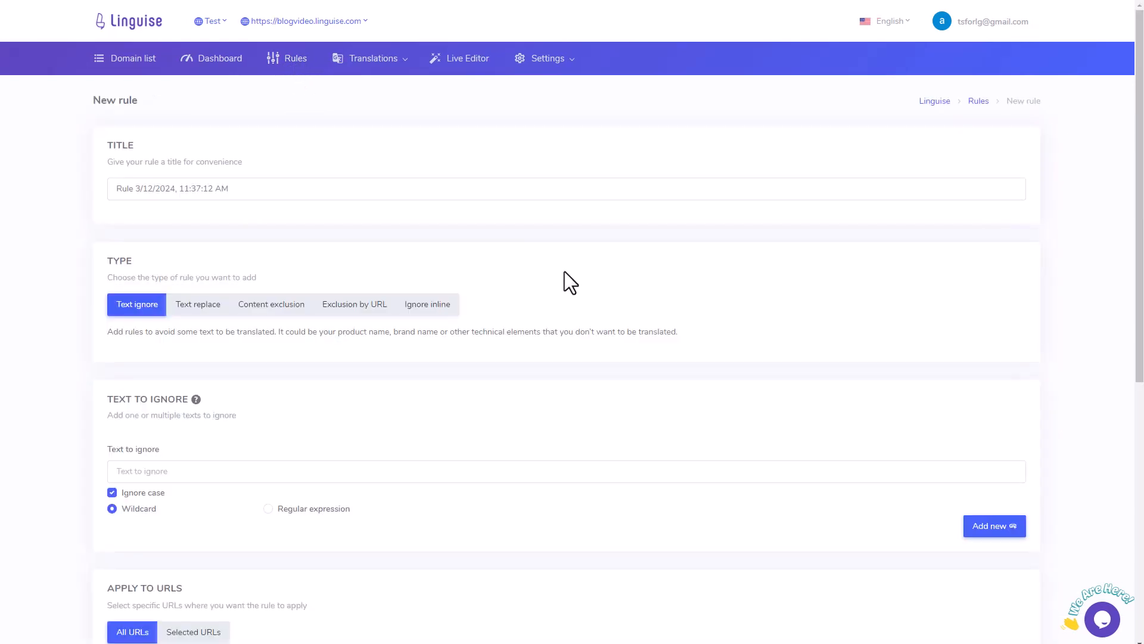
scroll(428, 366, down, 4)
scroll(395, 322, down, 4)
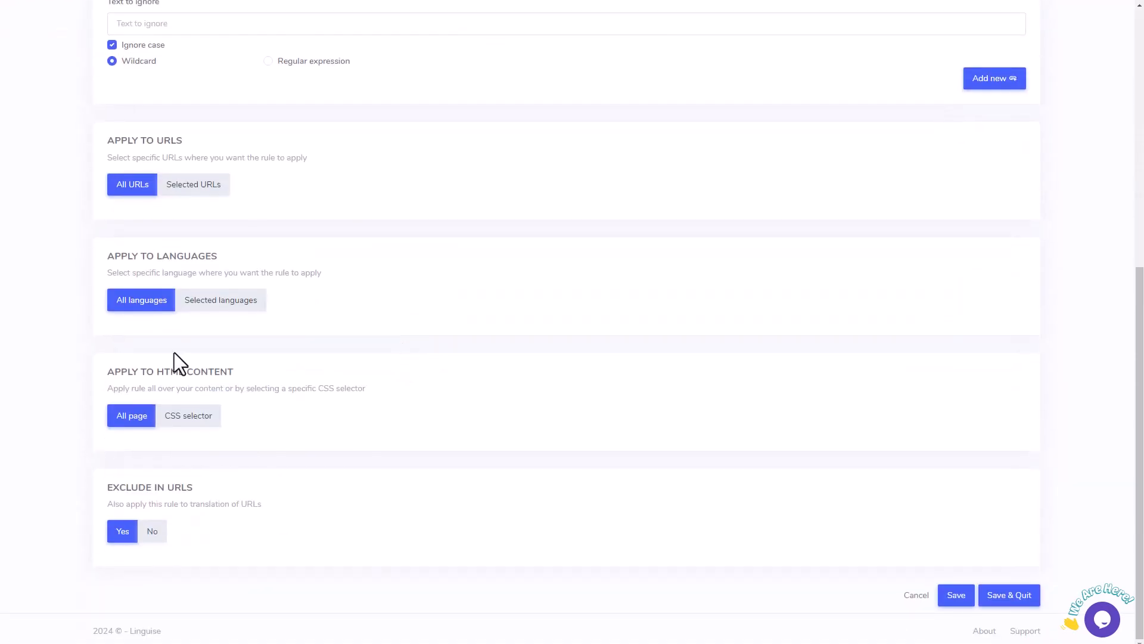
scroll(378, 297, up, 8)
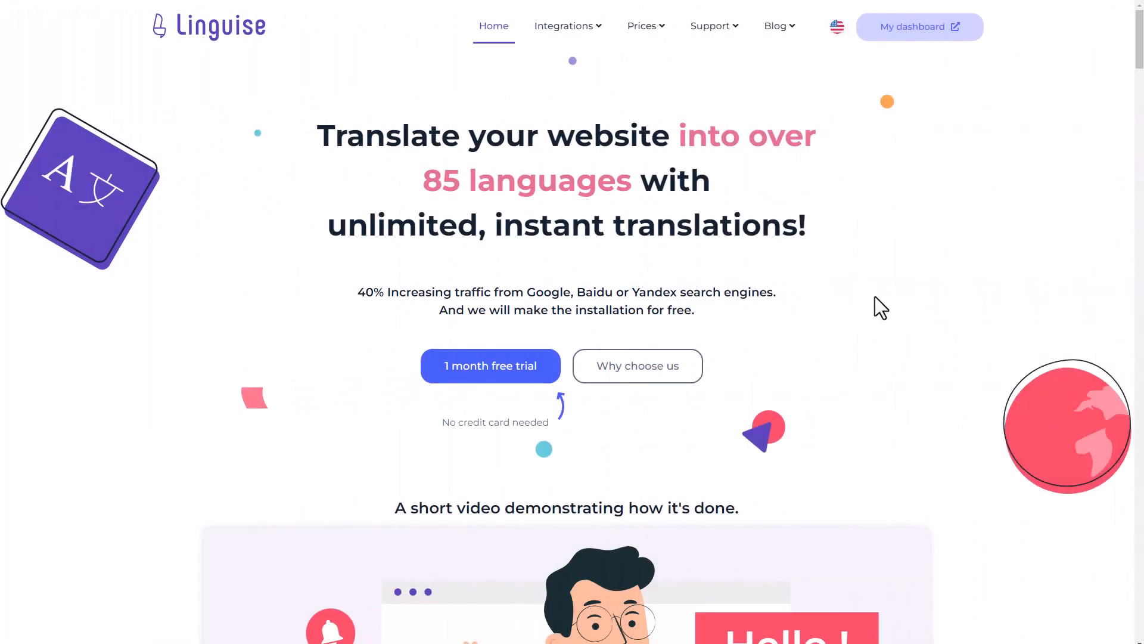
Step: Scroll down the Linguise homepage past the demo video, CMS integrations and pricing sections
scroll(940, 331, down, 8)
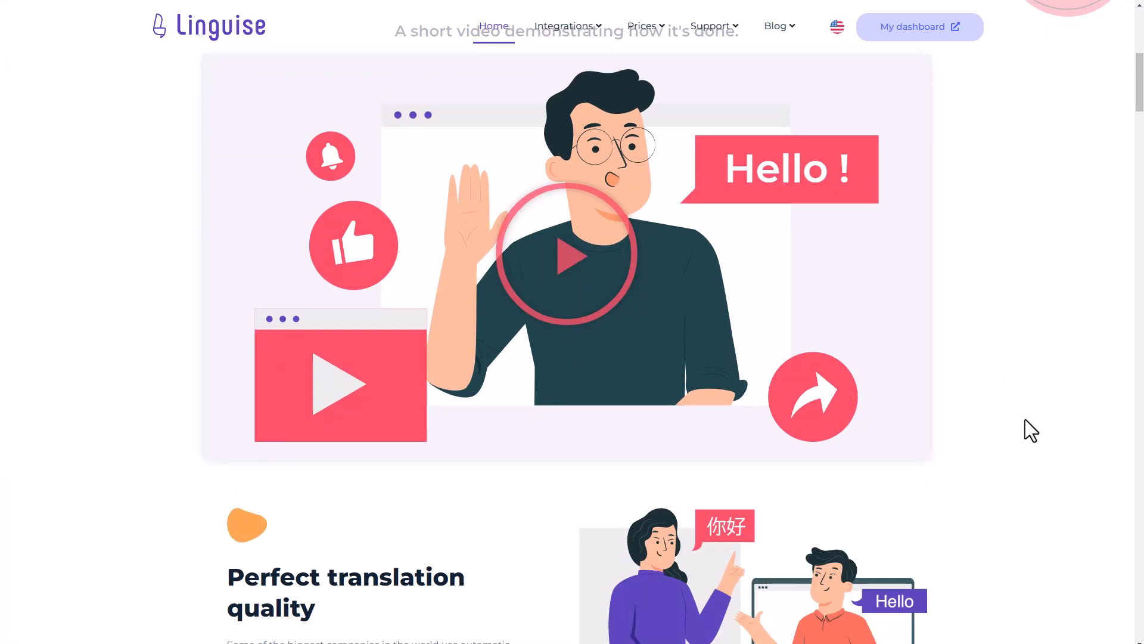
scroll(1026, 412, down, 12)
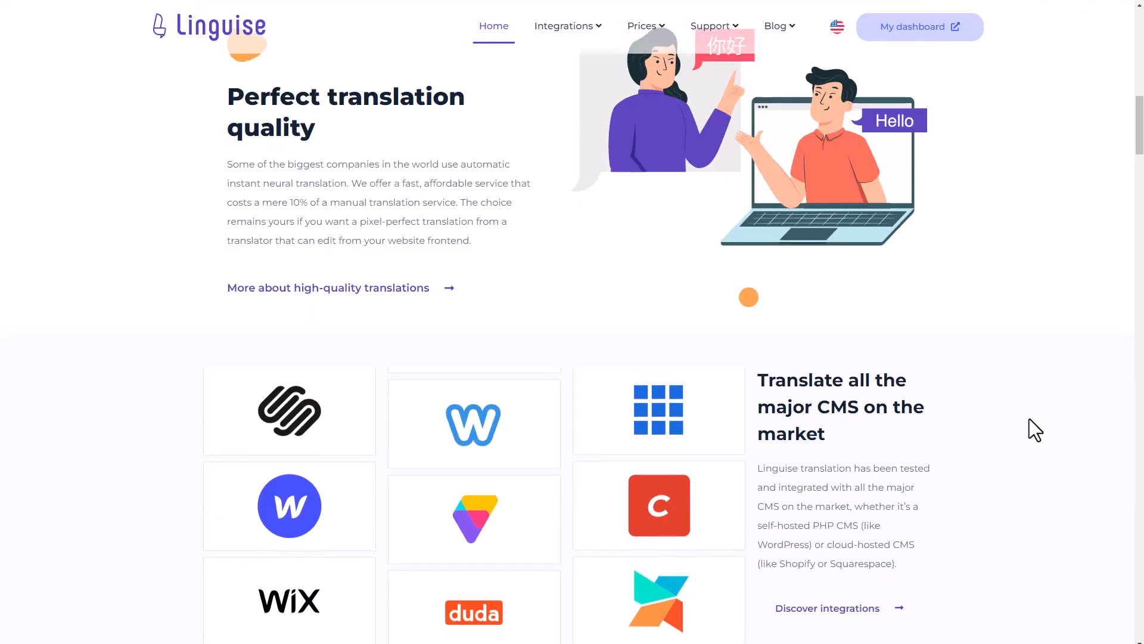
scroll(1014, 426, down, 4)
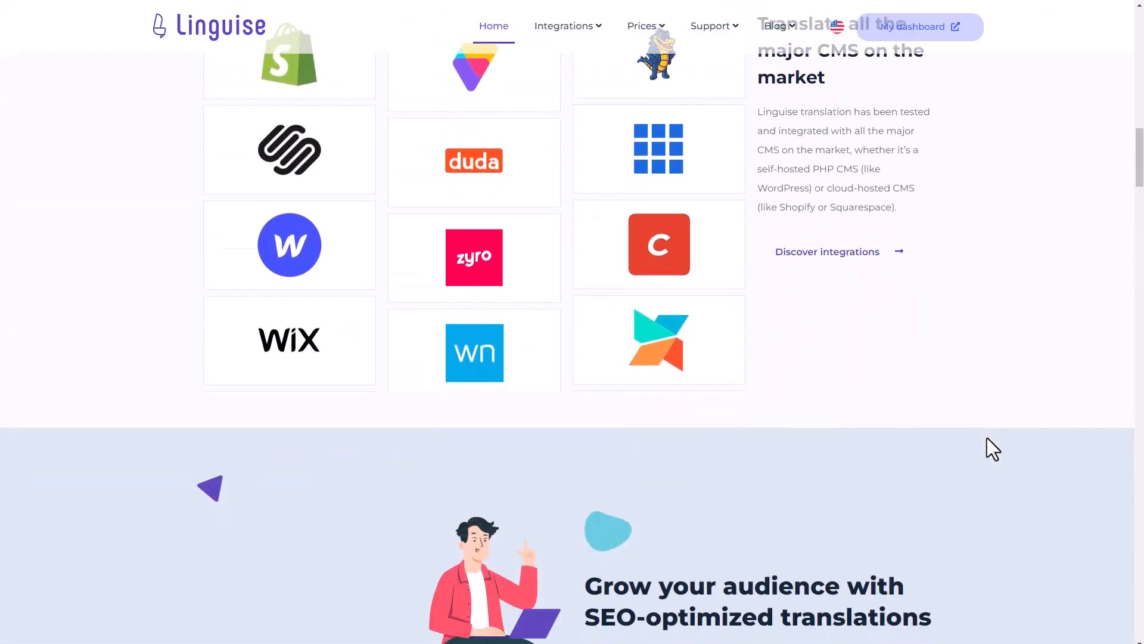
scroll(937, 414, down, 5)
scroll(999, 377, down, 7)
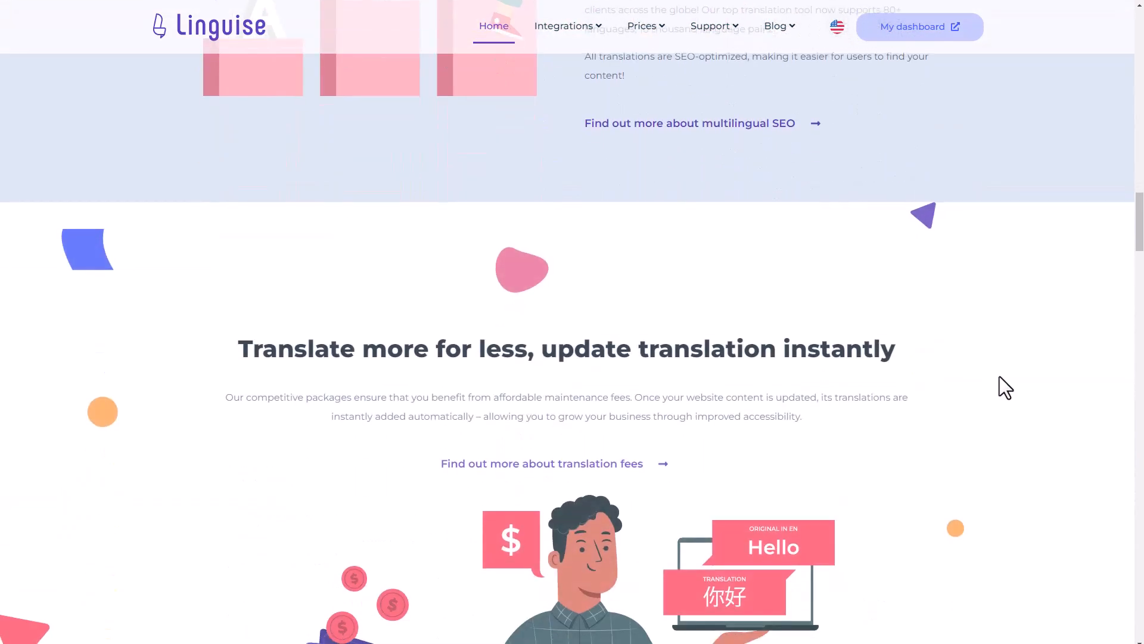
scroll(1011, 364, down, 1)
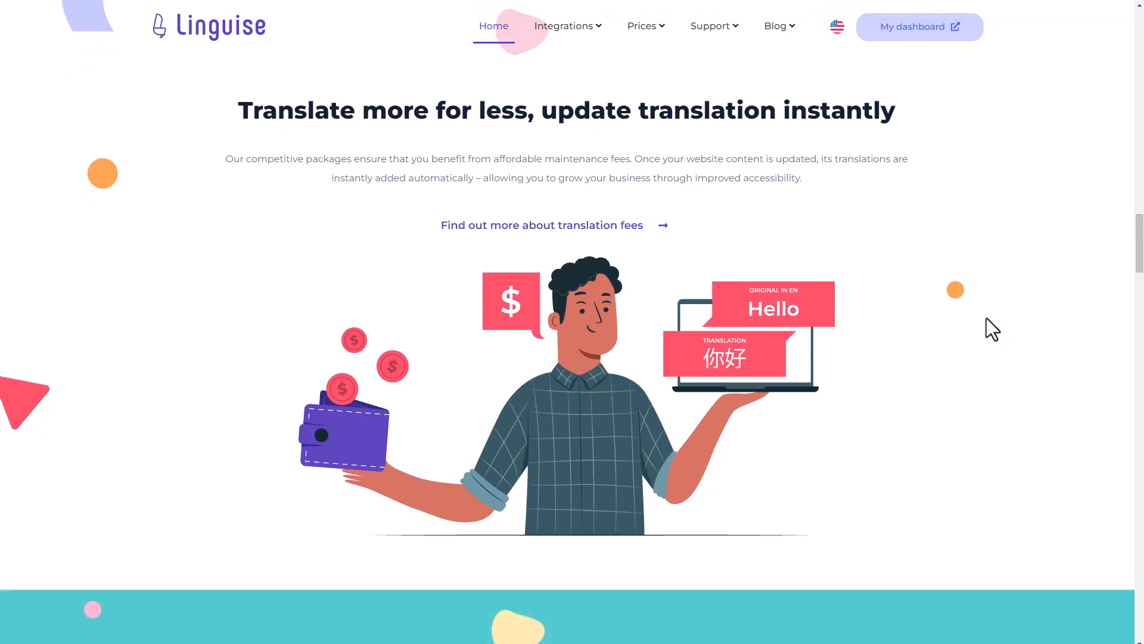